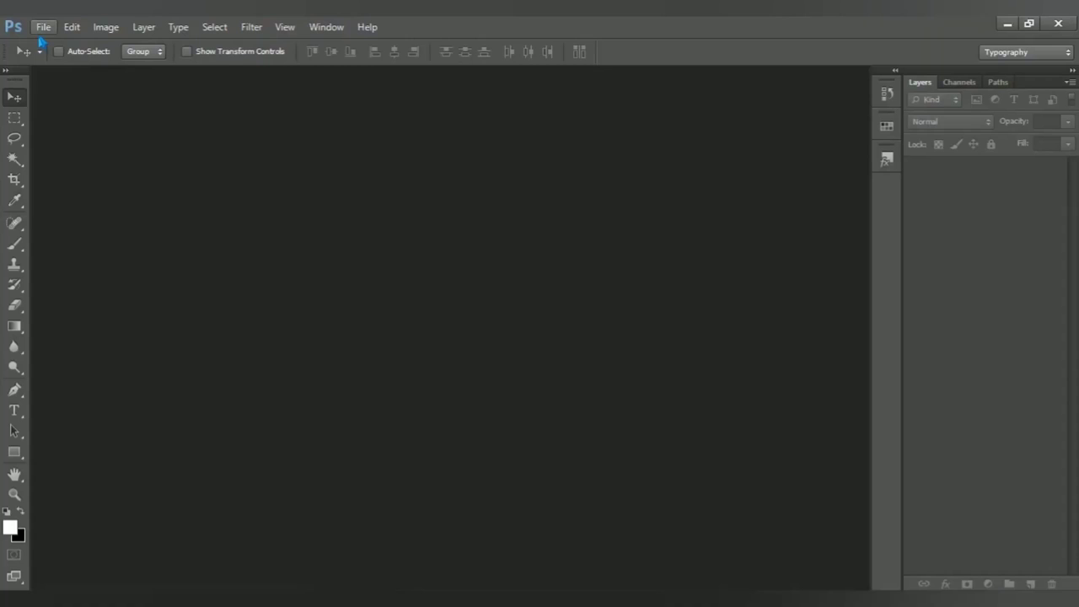
- Create a new A4 portrait document (210 × 297 mm, 300 ppi) from the International Paper preset
click(40, 32)
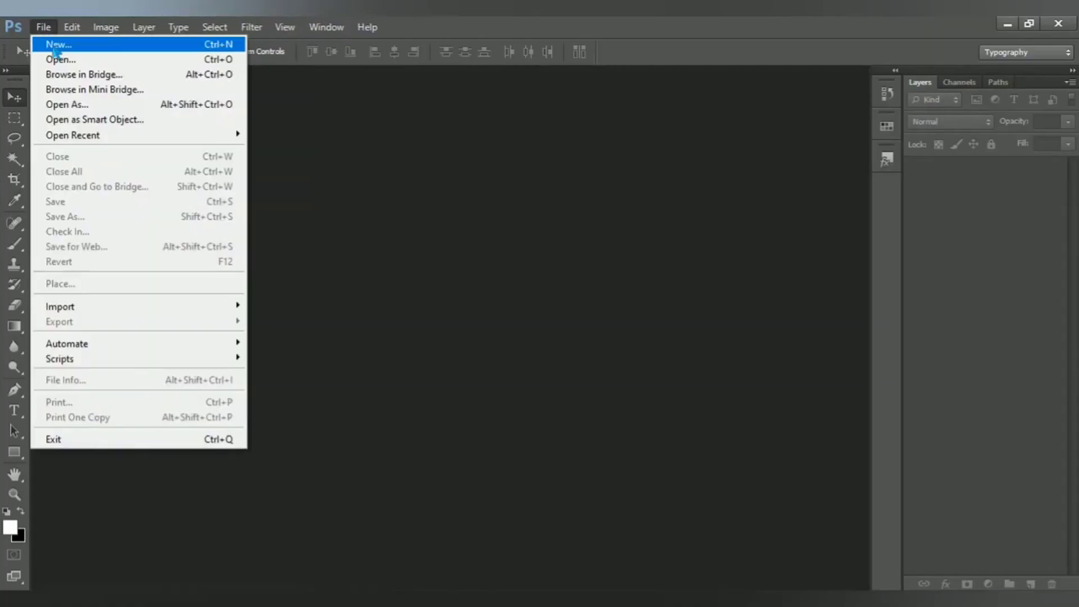
click(127, 43)
click(588, 171)
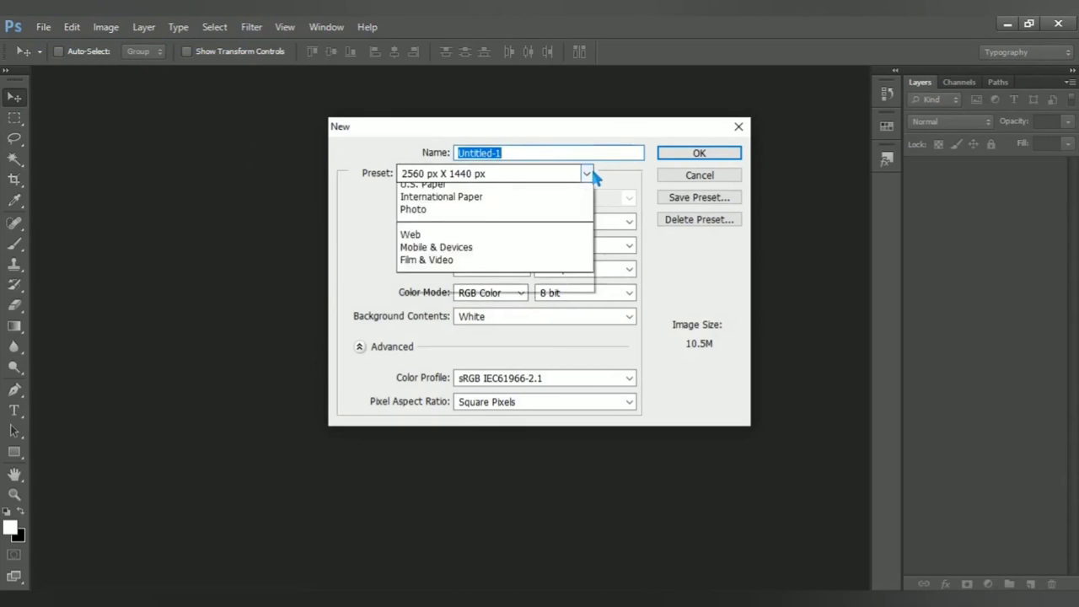
click(536, 279)
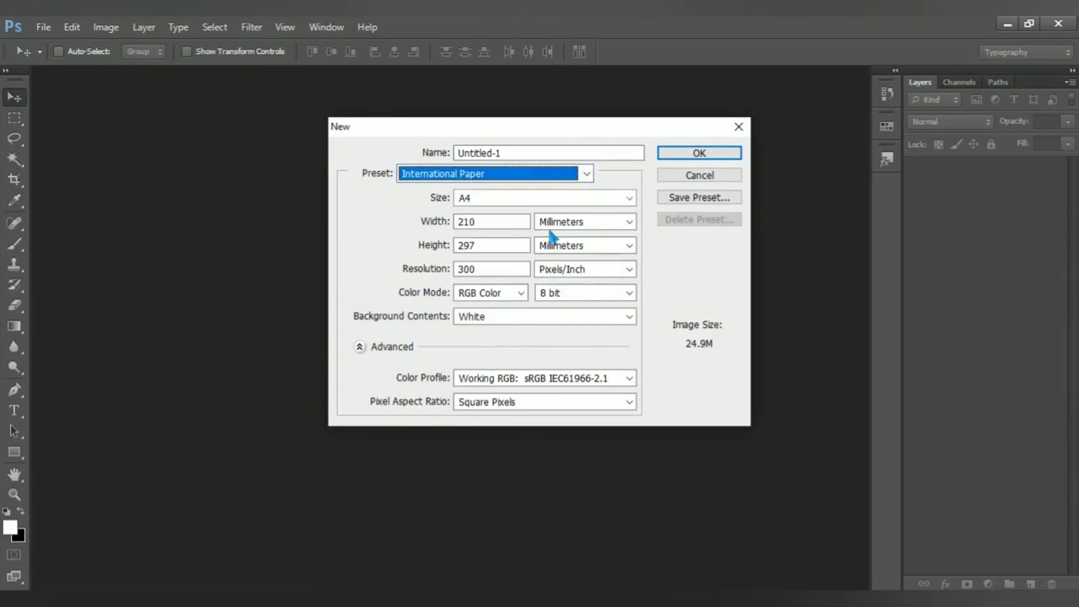
click(637, 202)
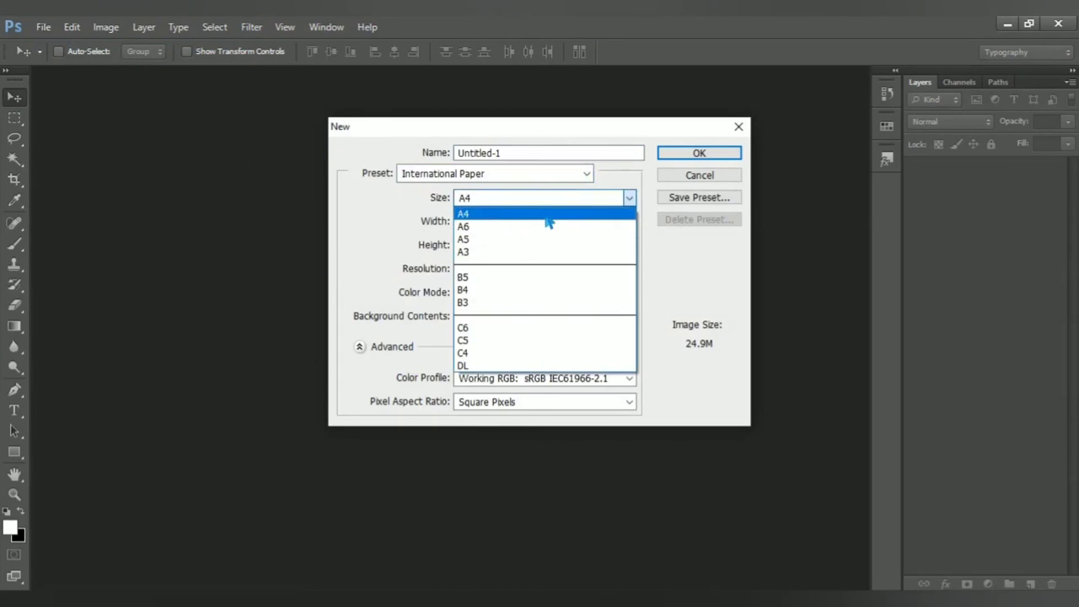
click(549, 217)
click(706, 153)
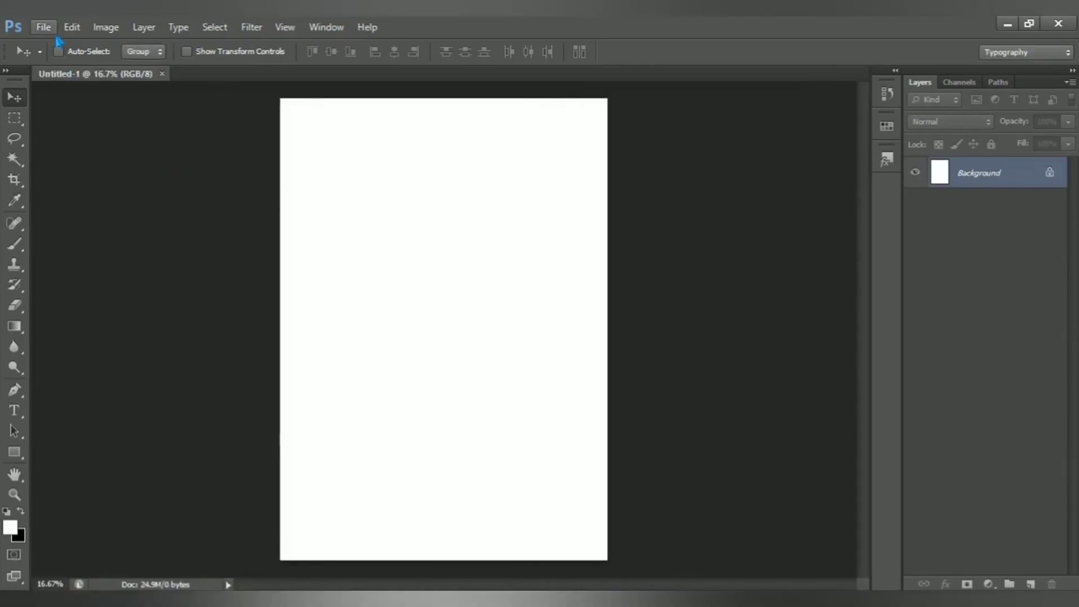
click(51, 30)
- Open the bokeh-lights image and drag it into the poster as a new layer
click(147, 58)
click(268, 139)
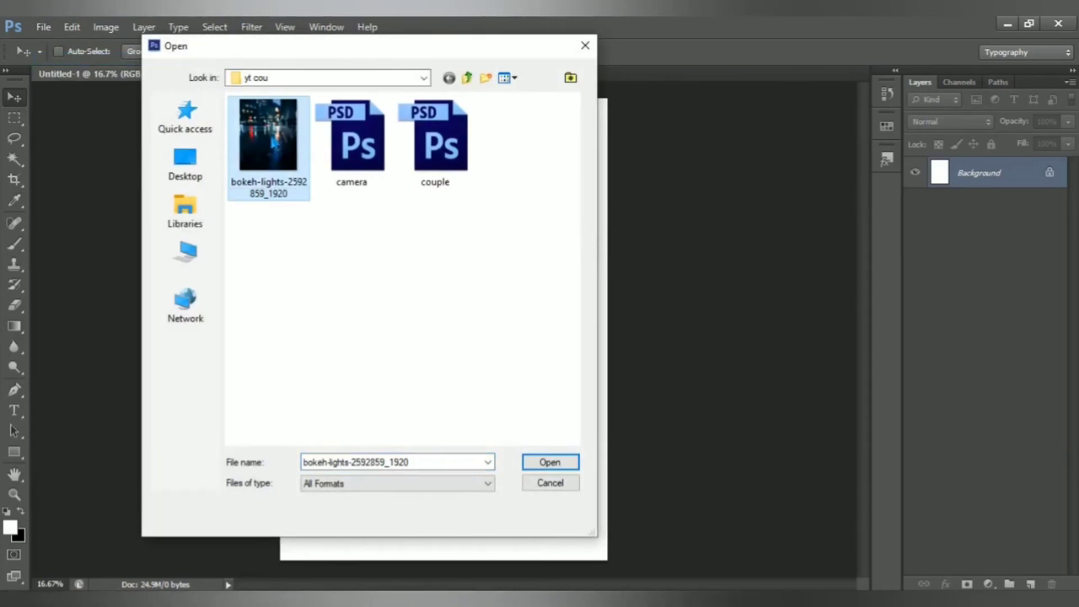
click(550, 466)
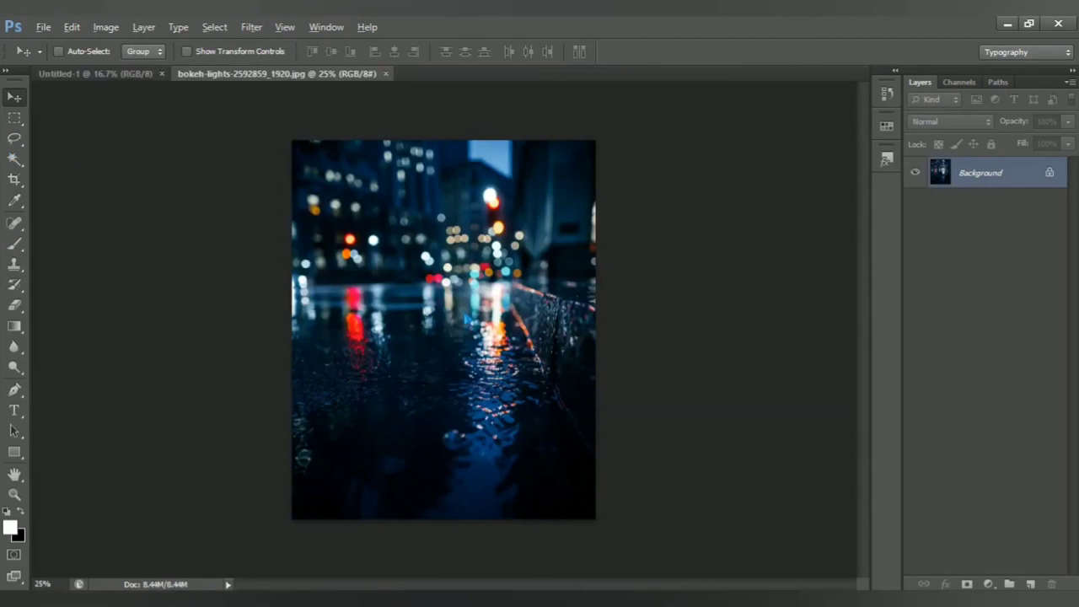
mouse_move(358, 451)
mouse_down()
mouse_move(133, 86)
mouse_move(441, 304)
mouse_up()
mouse_move(448, 344)
mouse_down()
mouse_move(465, 290)
mouse_move(480, 314)
mouse_up()
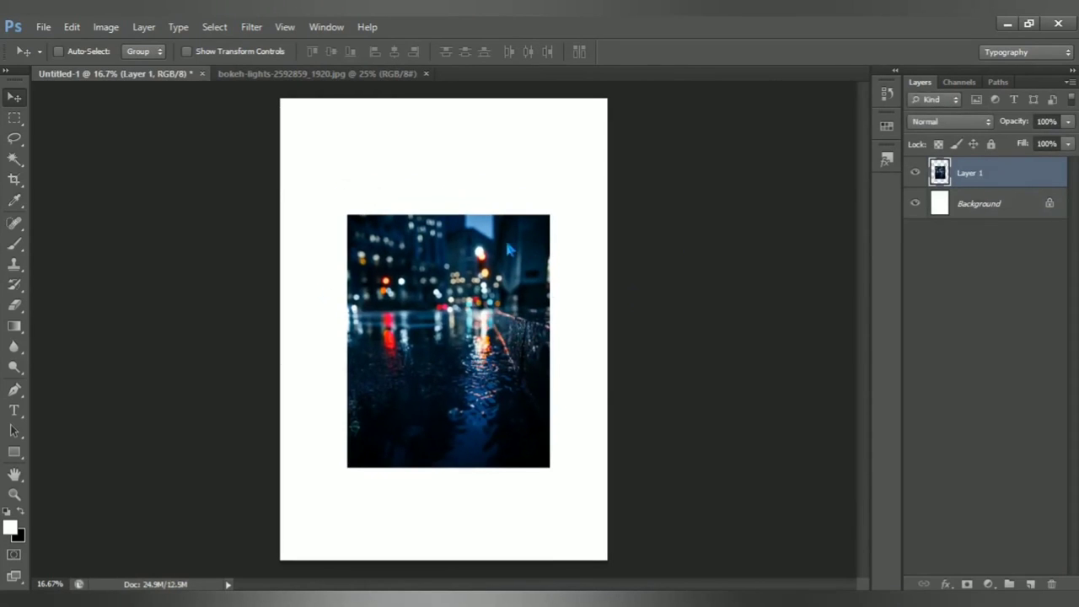
- Scale the bokeh layer to about 196.61% so it covers the whole page
key(ctrl+t)
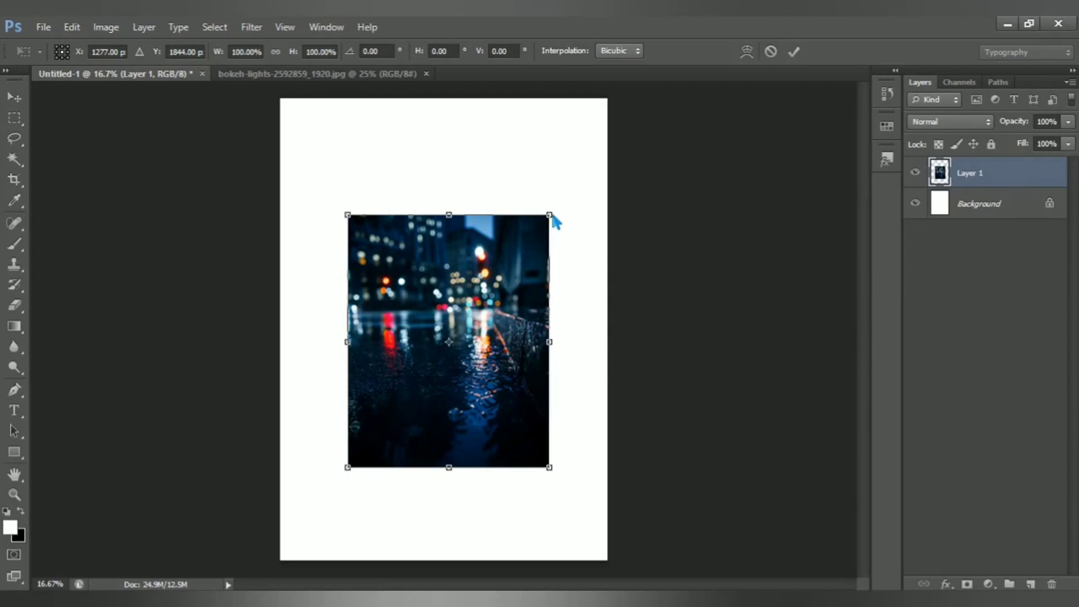
drag(554, 218, 672, 106)
drag(620, 209, 619, 194)
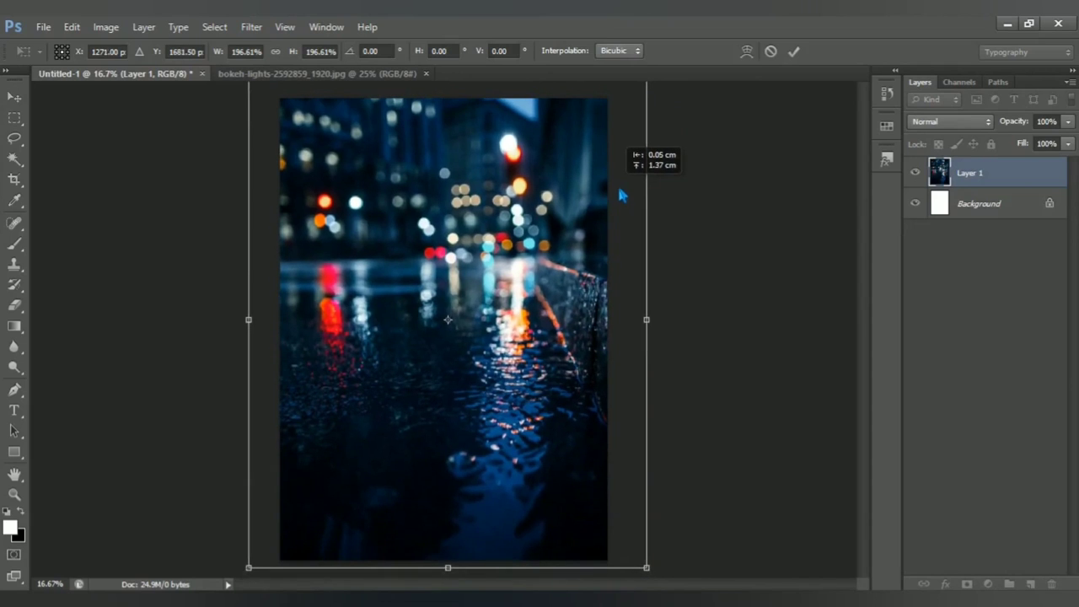
key(Return)
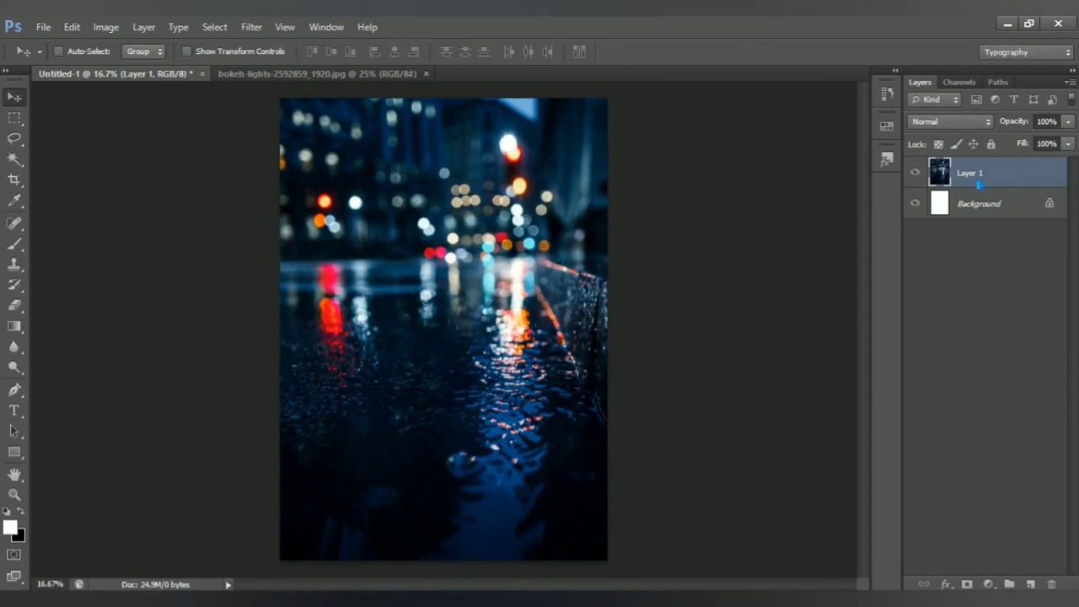
- Close the bokeh-lights source and apply a 26.4-pixel Gaussian Blur to the background layer
click(426, 73)
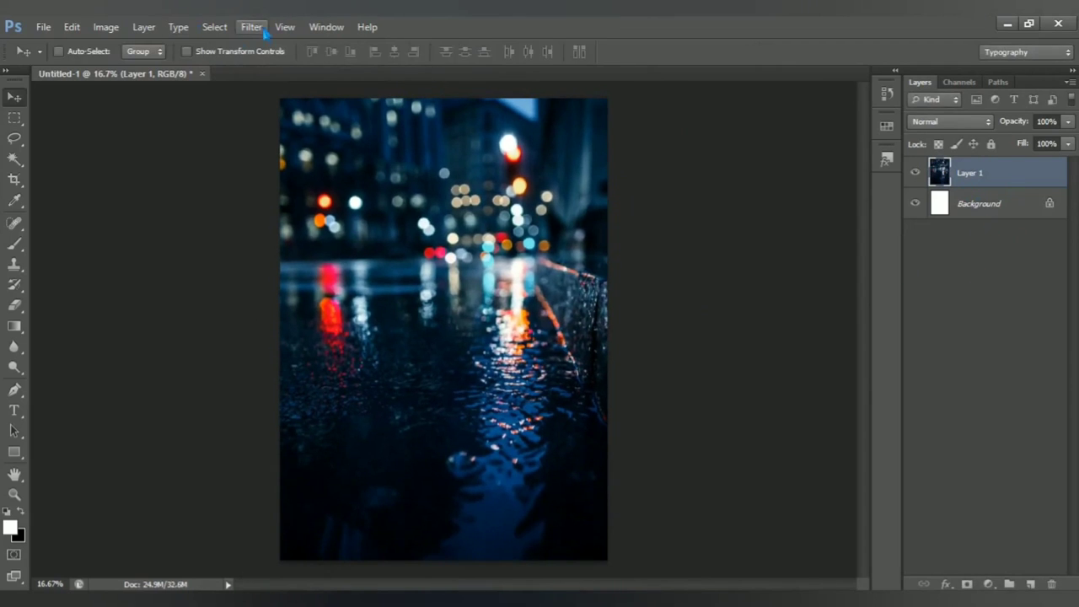
click(251, 27)
mouse_move(259, 186)
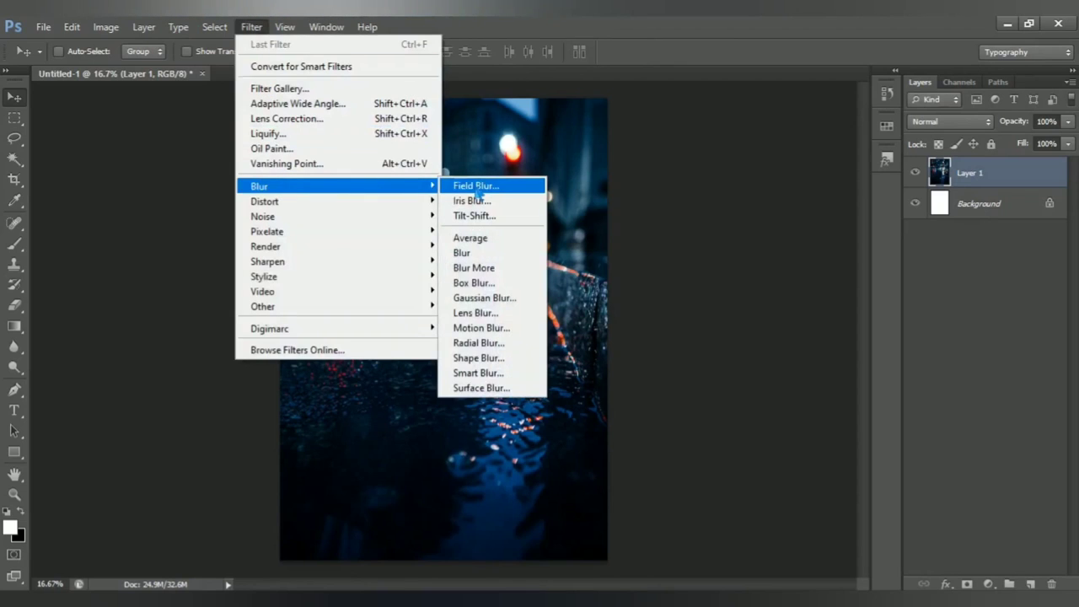
click(506, 299)
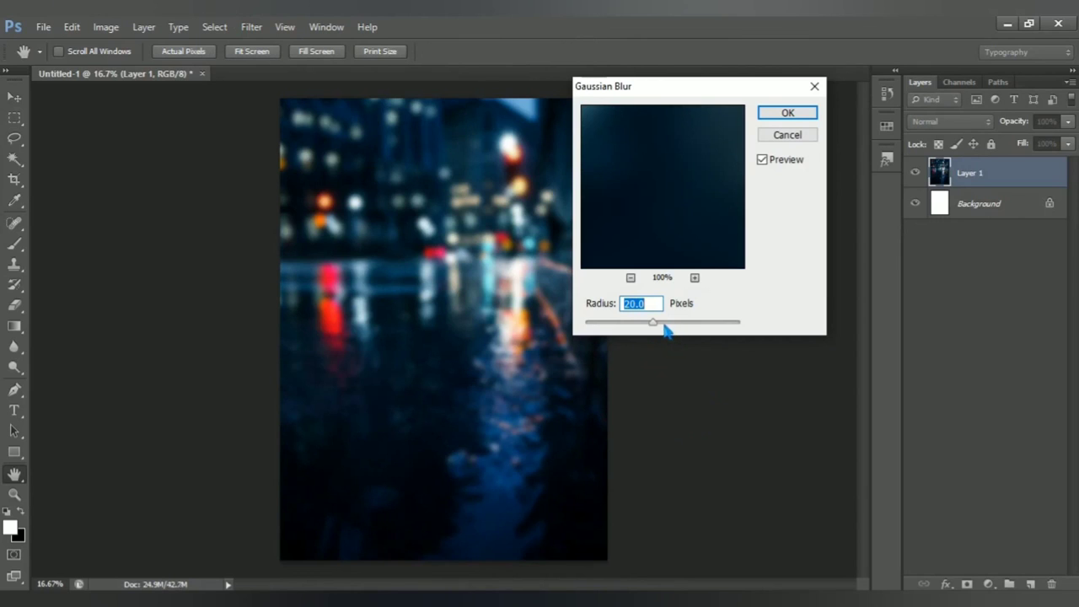
drag(664, 329, 663, 326)
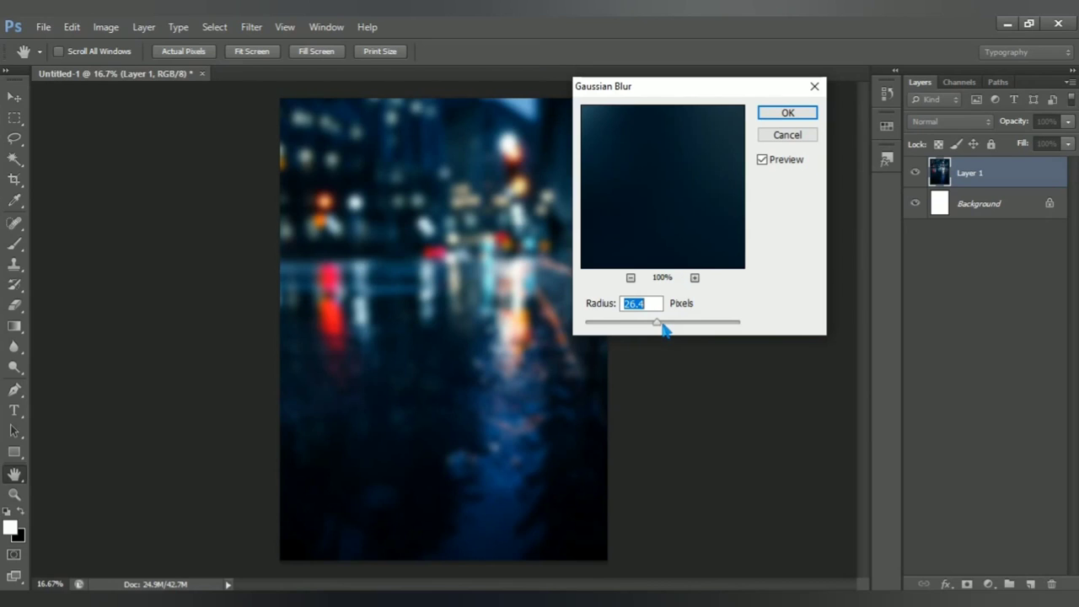
click(763, 160)
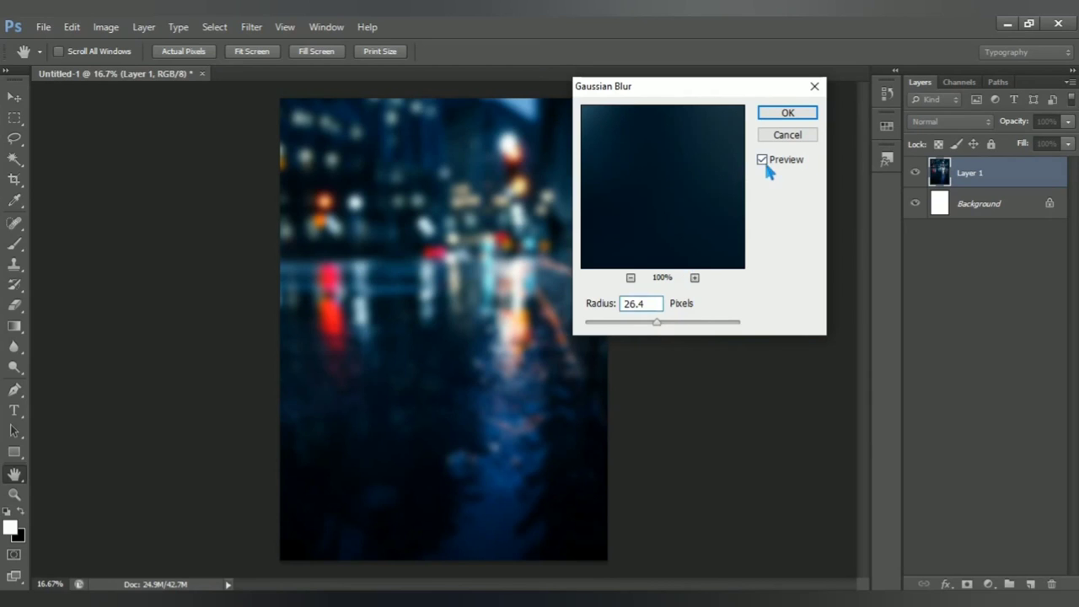
click(786, 118)
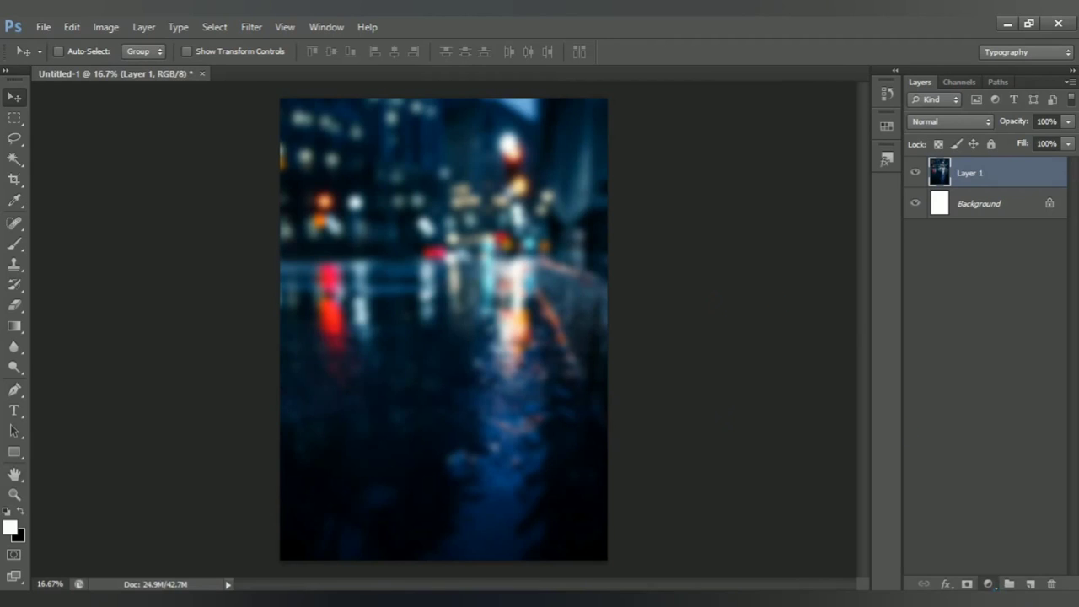
- Add a Brightness/Contrast layer clipped to Layer 1 with brightness -131
click(988, 583)
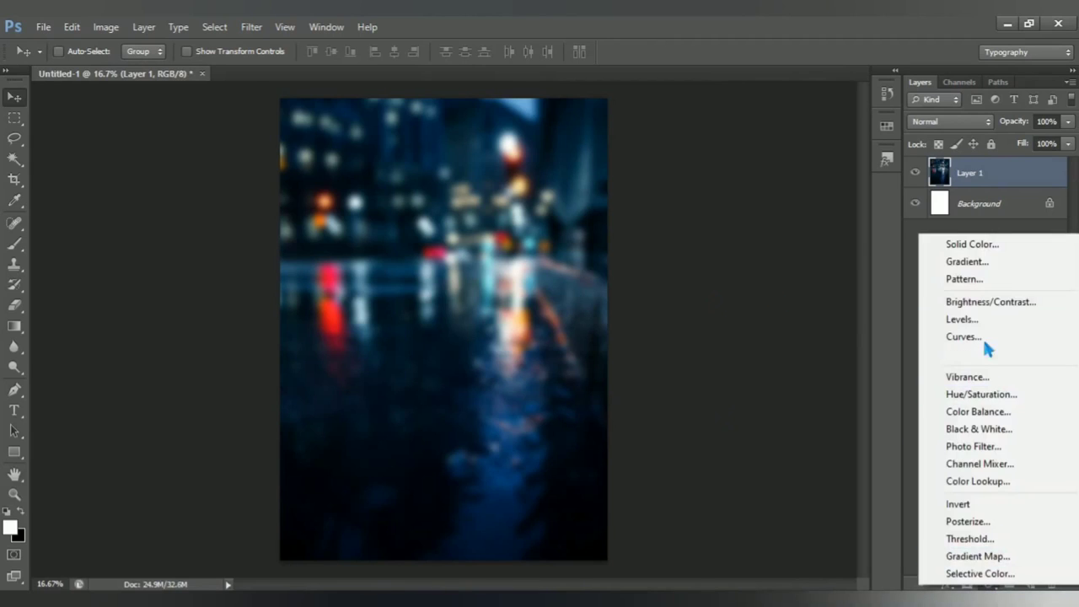
click(1024, 305)
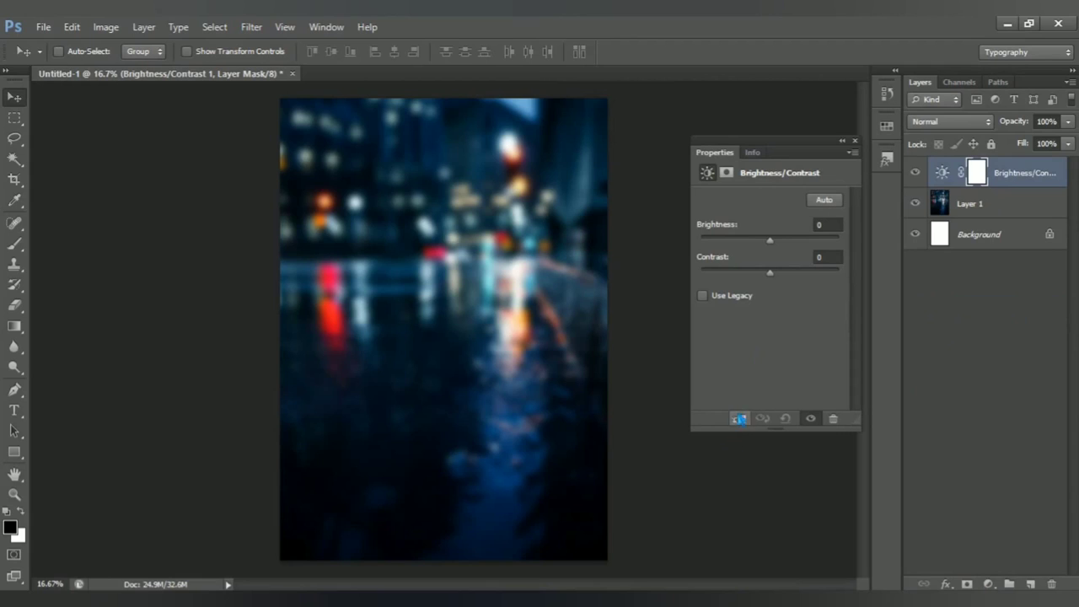
click(740, 419)
drag(770, 240, 710, 242)
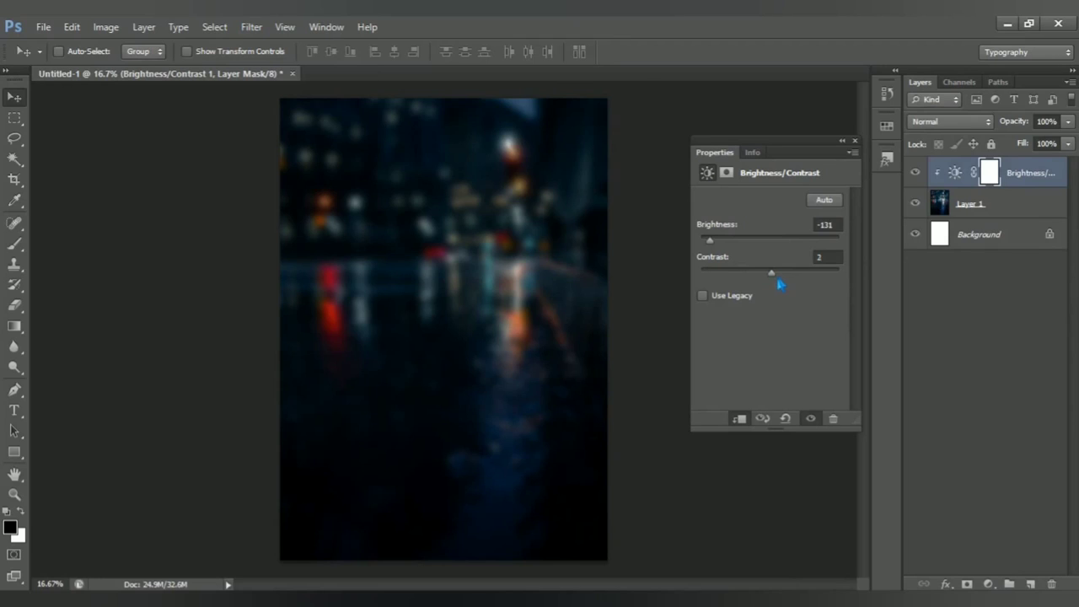
click(856, 142)
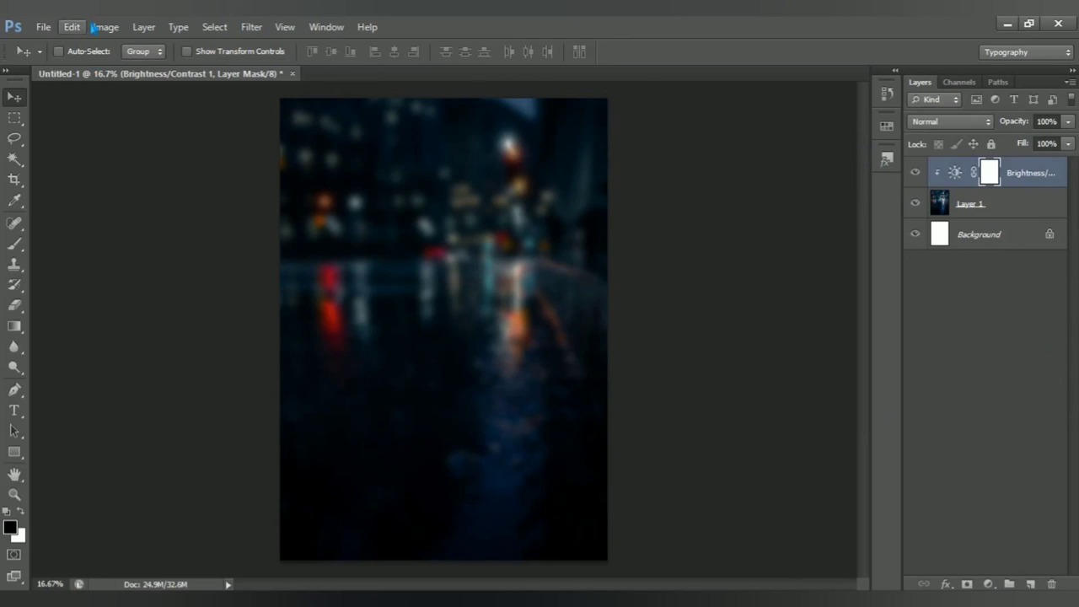
- Open the camera image file
click(43, 27)
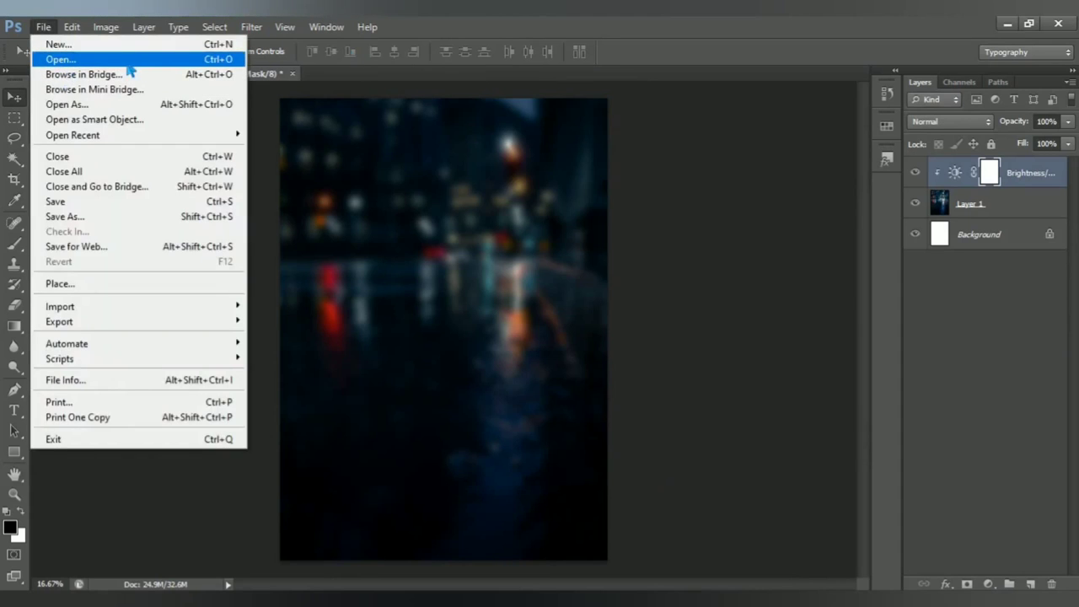
click(128, 64)
click(384, 161)
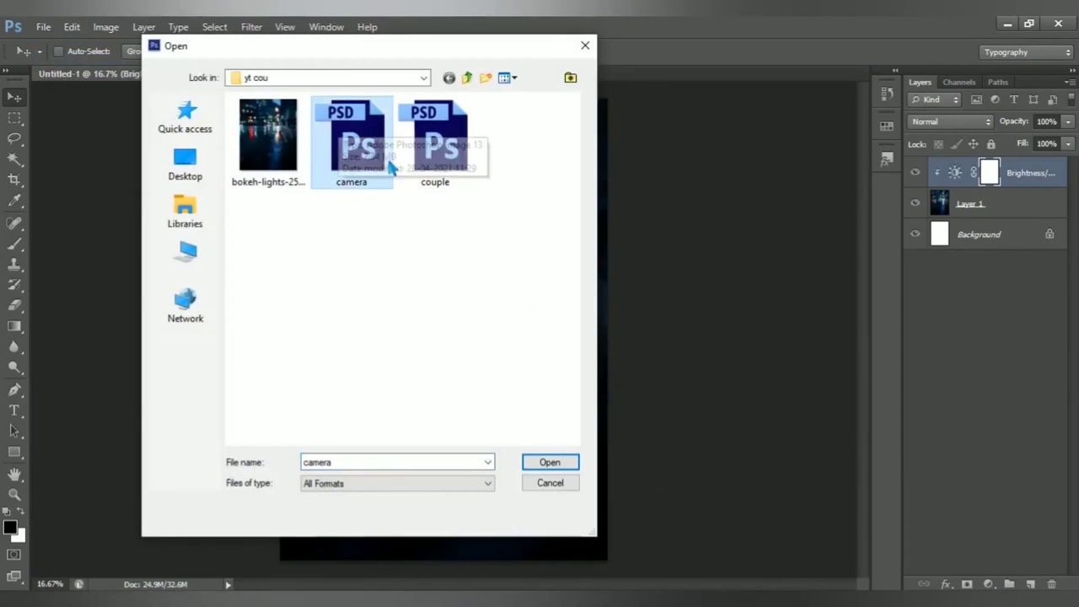
click(559, 464)
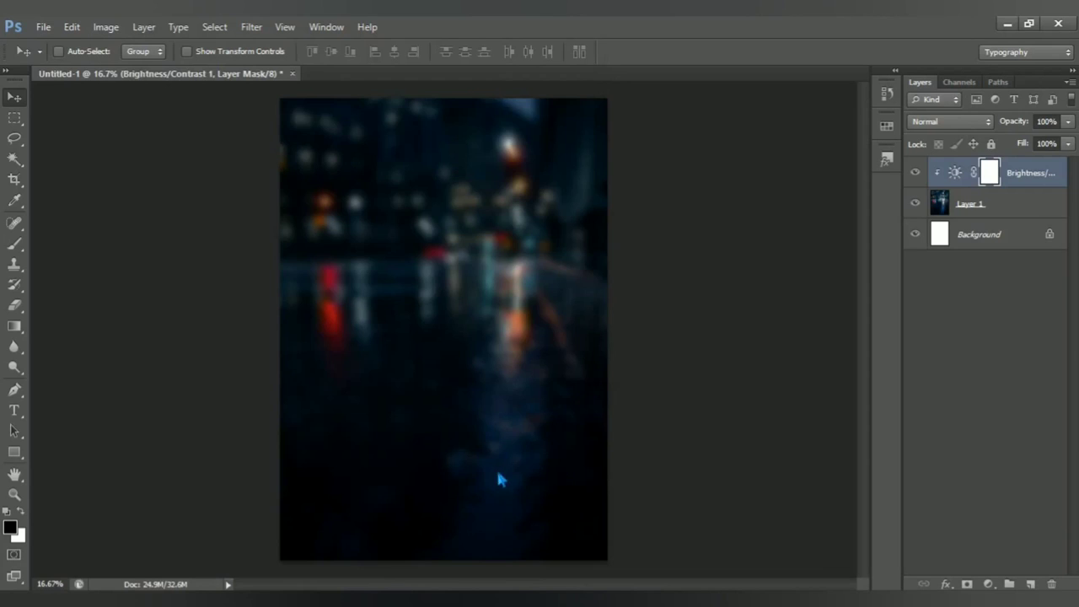
- Drag the camera into the poster near the bottom and release it from the clipping mask
key(x)
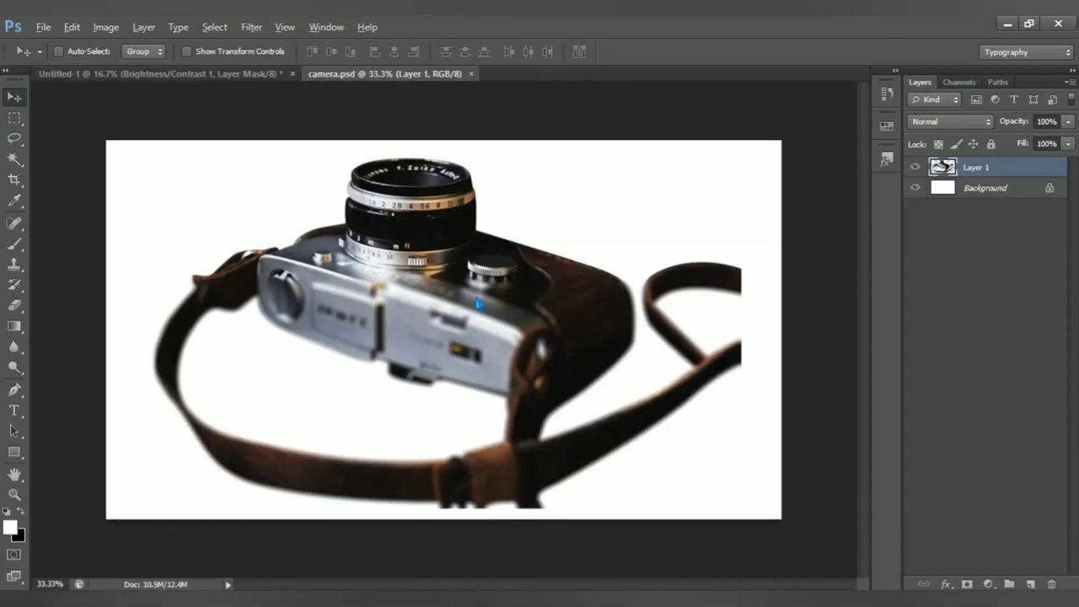
drag(478, 305, 255, 84)
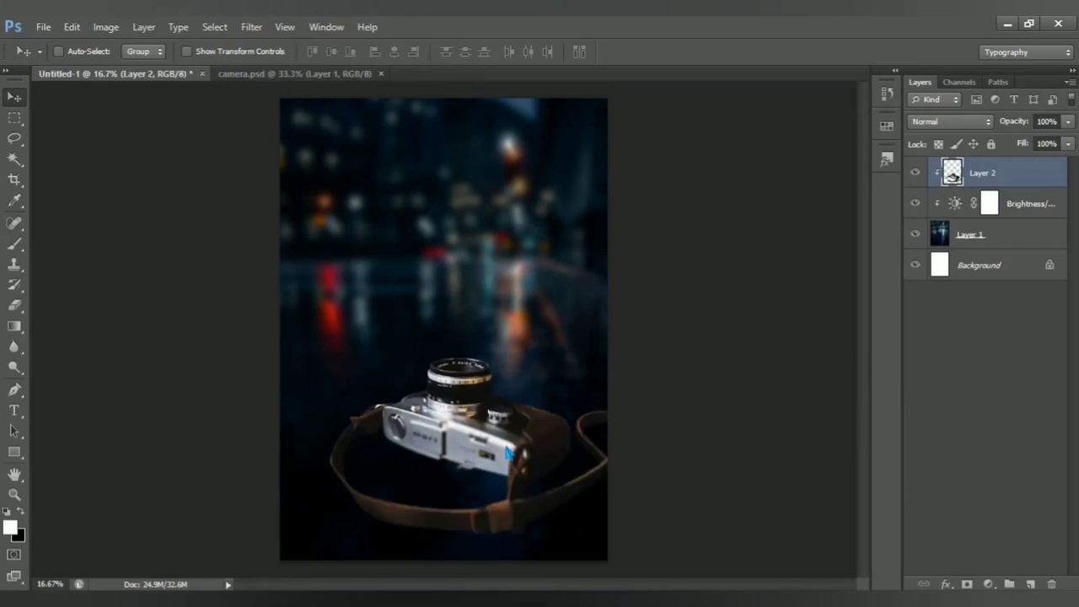
drag(255, 85, 488, 481)
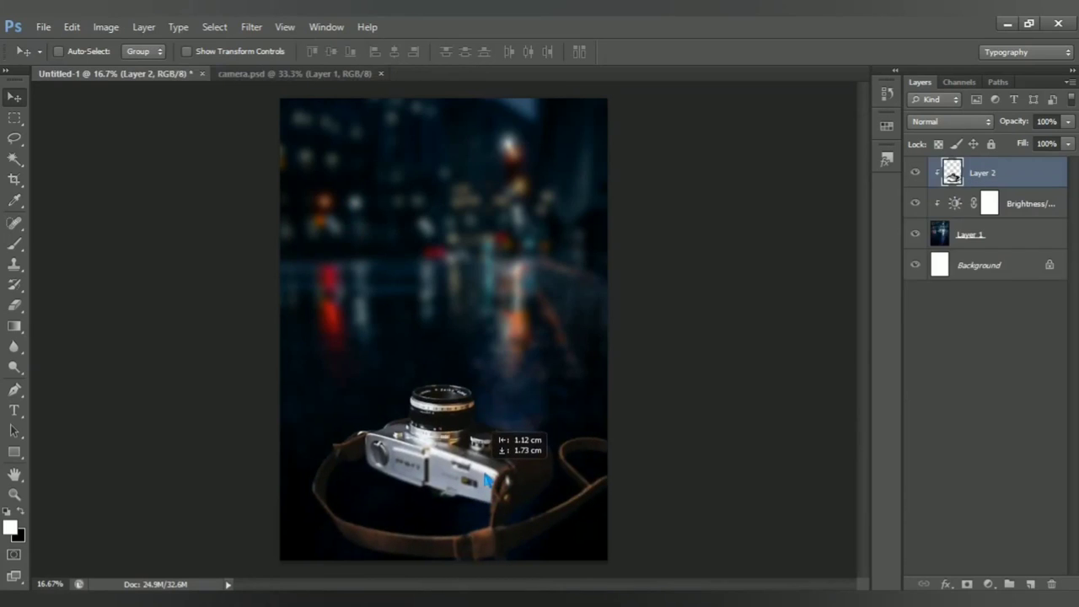
drag(488, 479, 489, 479)
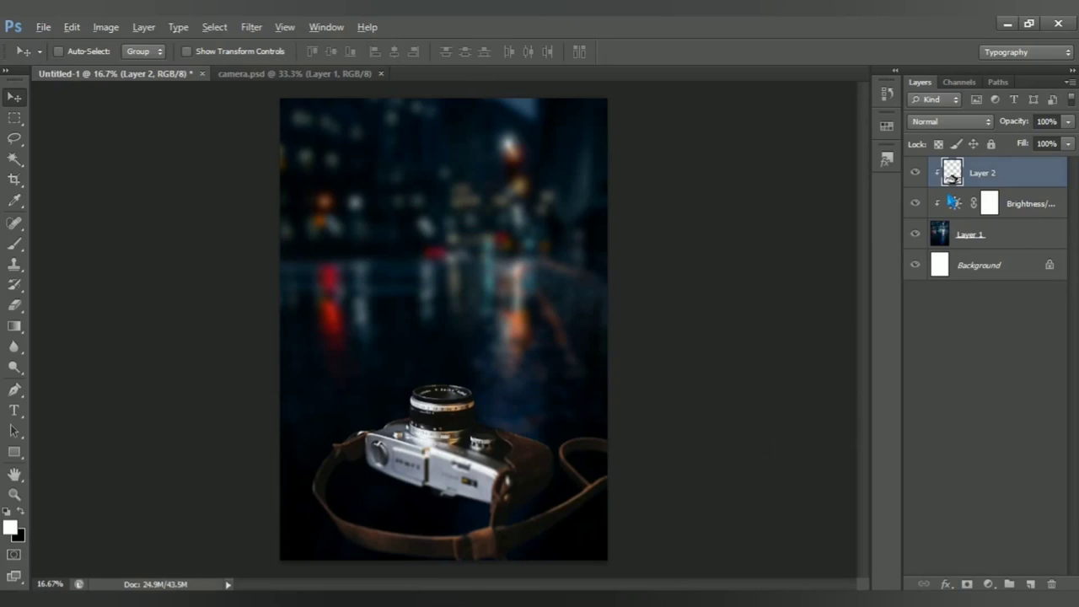
alt+click(948, 191)
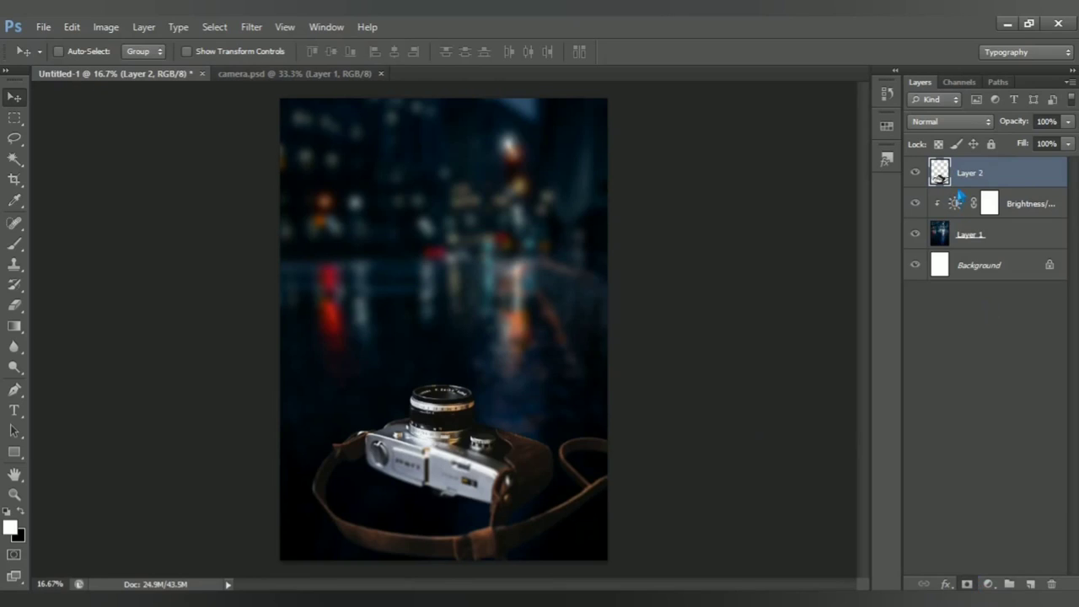
- Add a layer mask to the camera layer and set up the Brush tool with black
key(ctrl+shift+m)
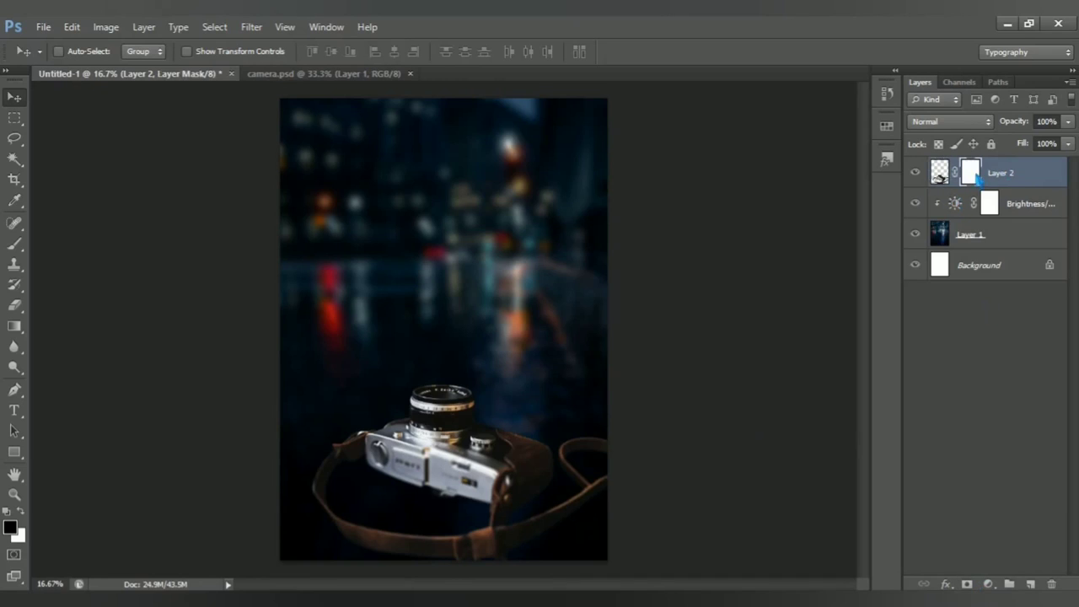
click(16, 244)
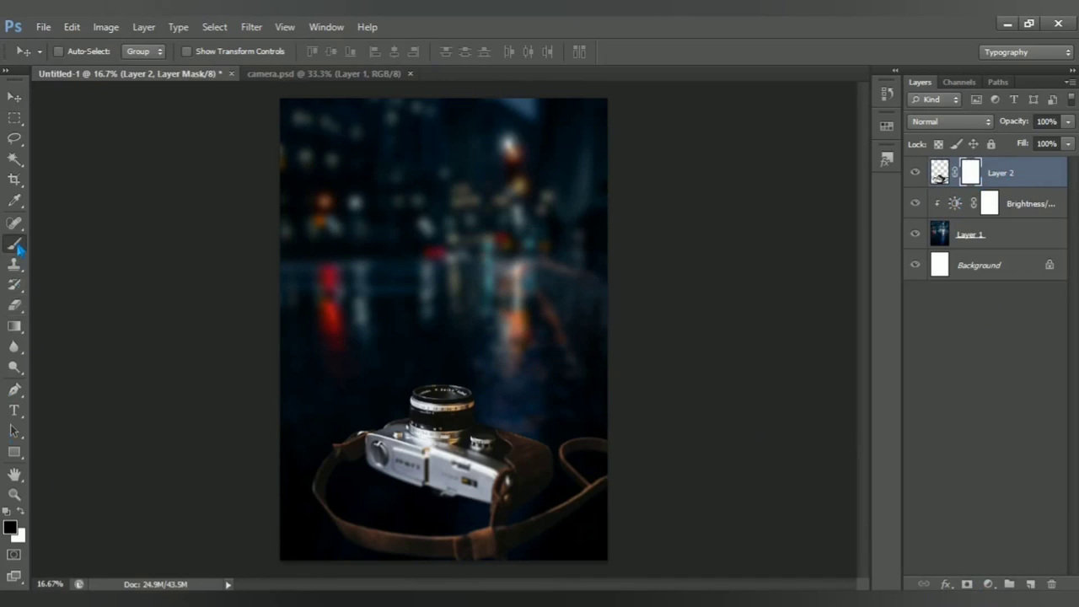
right_click(29, 254)
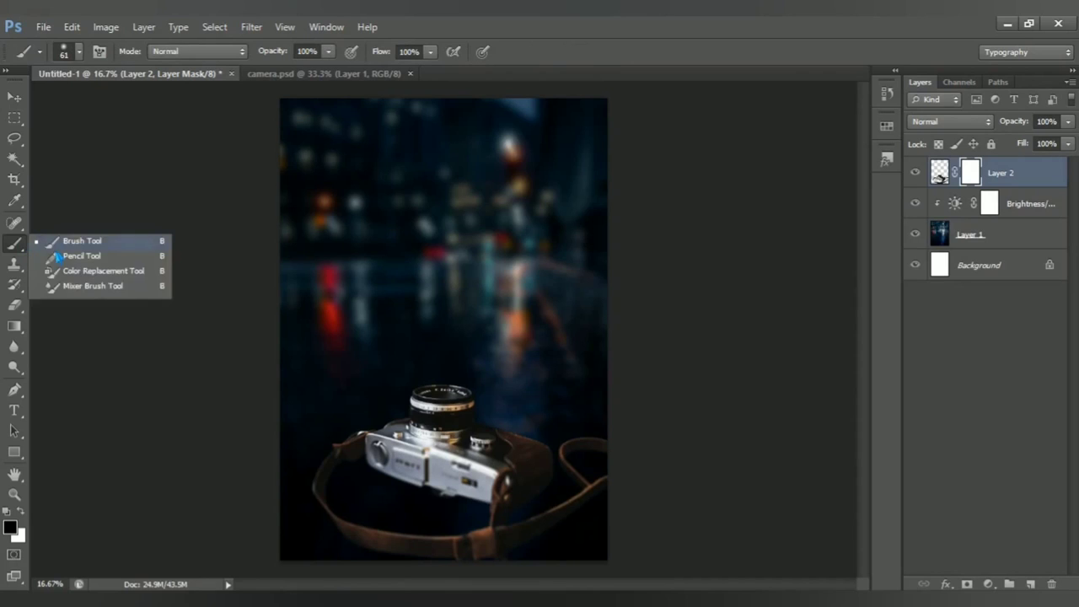
click(58, 247)
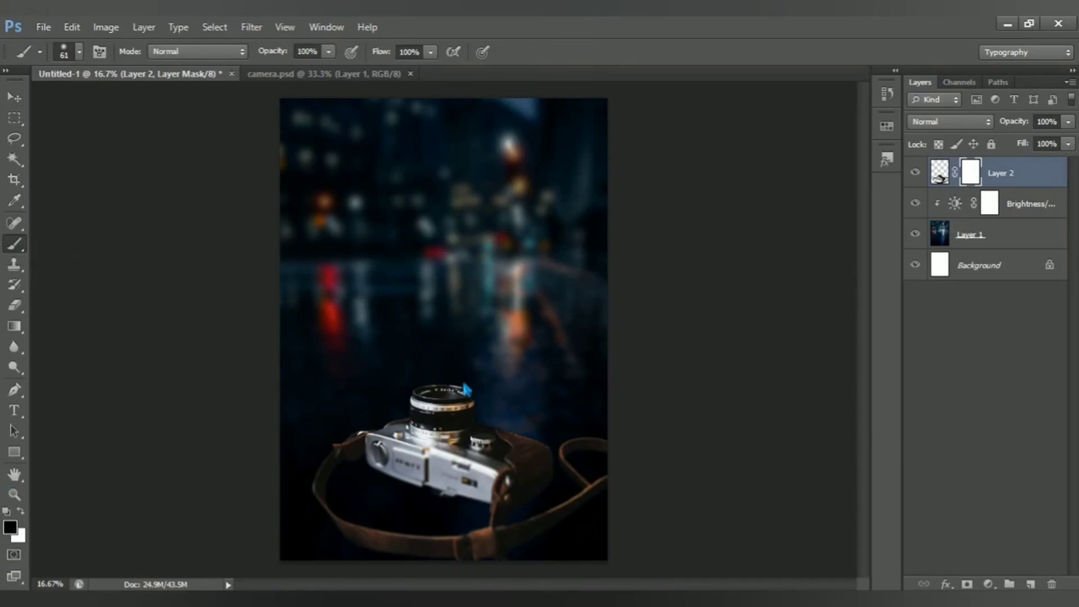
click(10, 527)
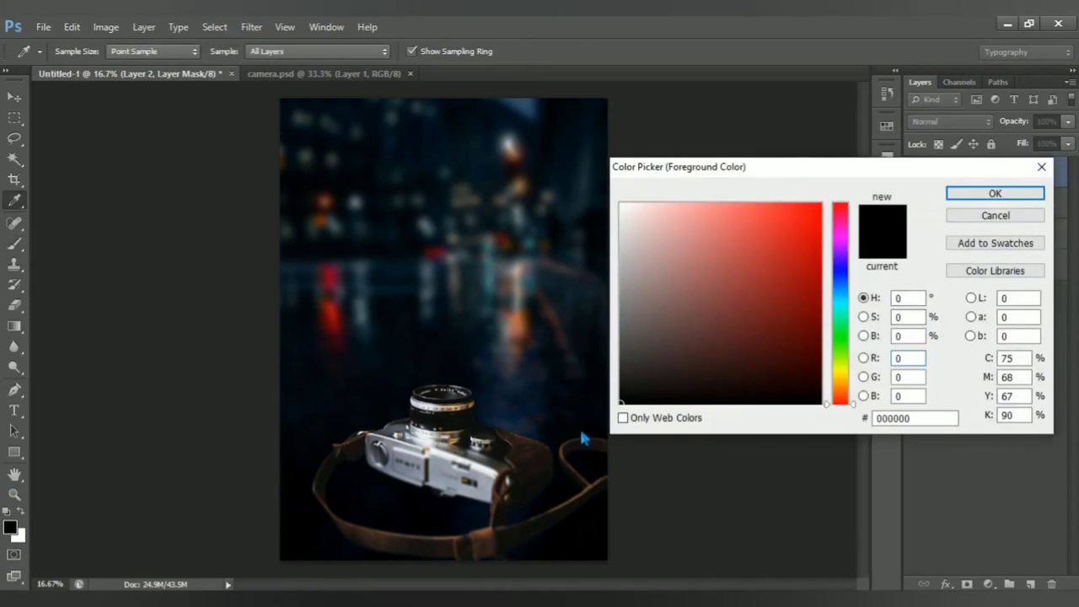
click(957, 196)
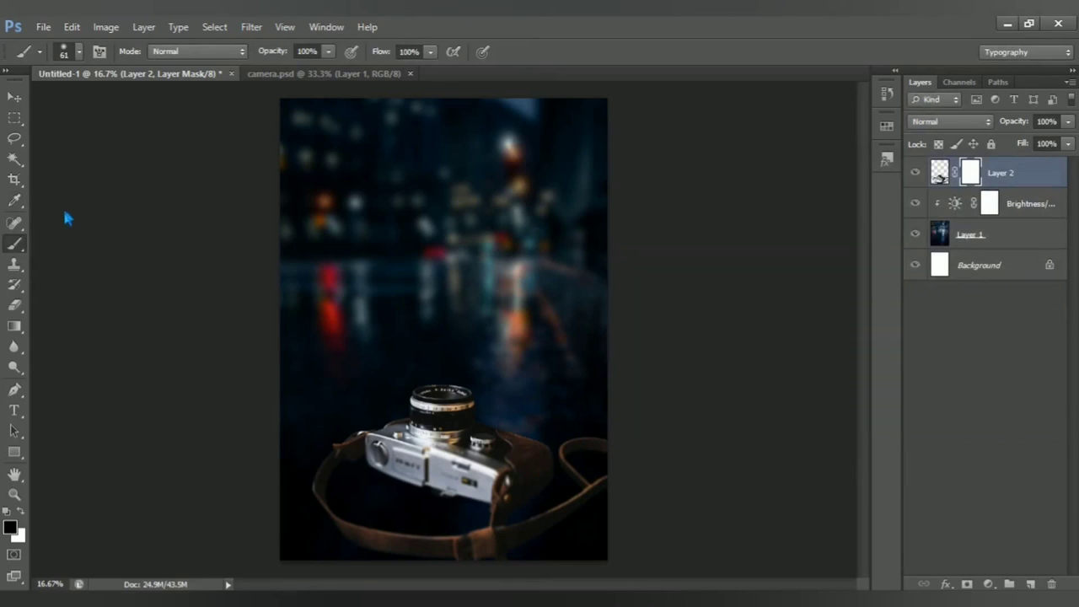
- Enlarge the brush and paint the camera strap out on the mask
mouse_move(542, 340)
mouse_down()
mouse_move(579, 373)
mouse_move(591, 368)
mouse_up()
mouse_move(629, 520)
mouse_down()
mouse_move(624, 492)
mouse_move(633, 494)
mouse_up()
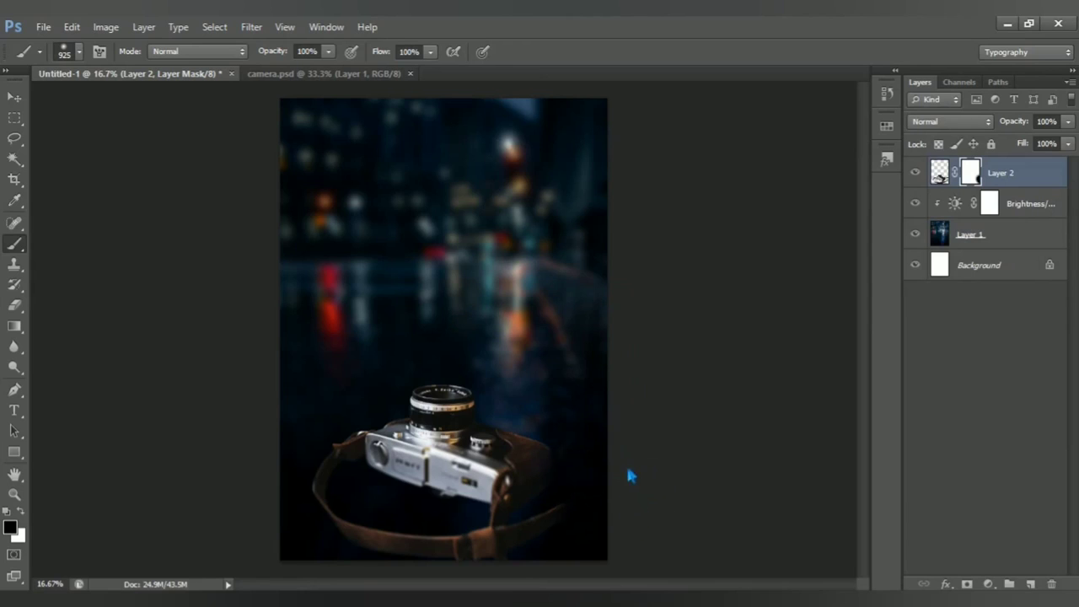
alt+scroll(615, 439, down, 3)
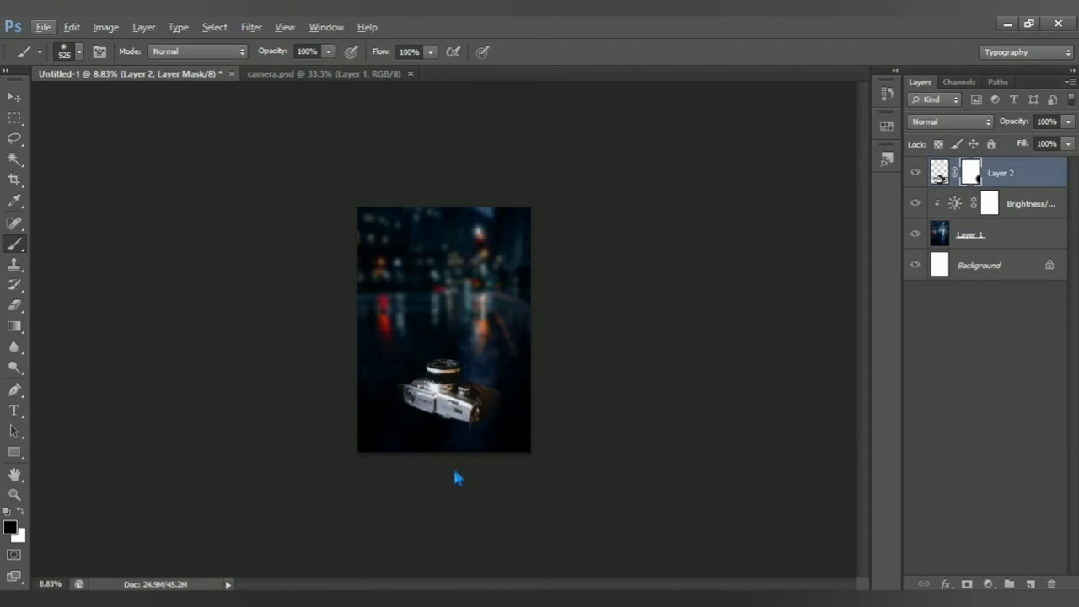
drag(458, 458, 571, 468)
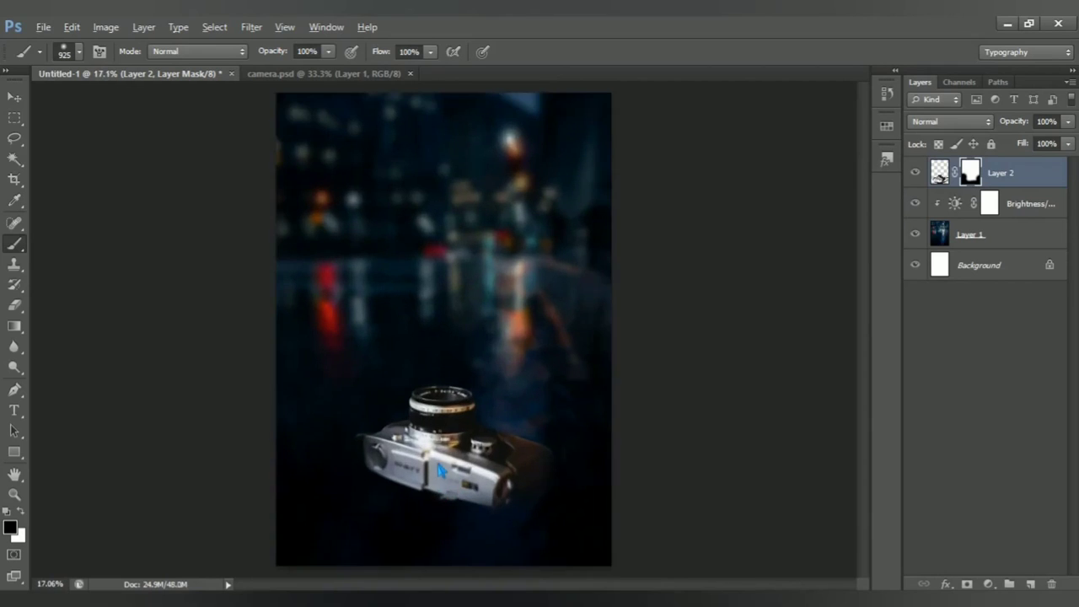
scroll(571, 468, down, 1)
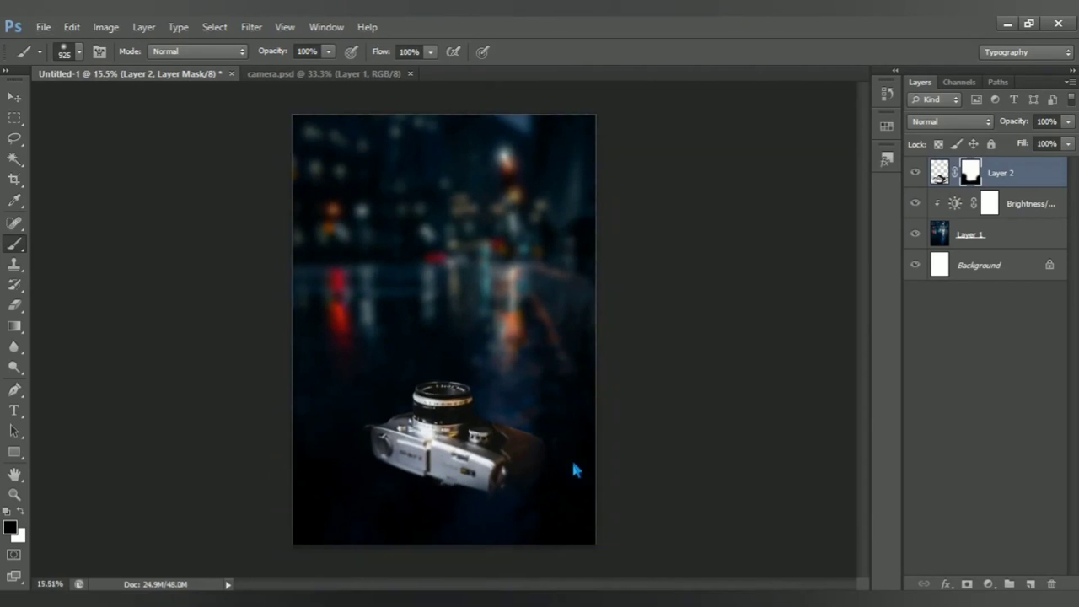
click(990, 584)
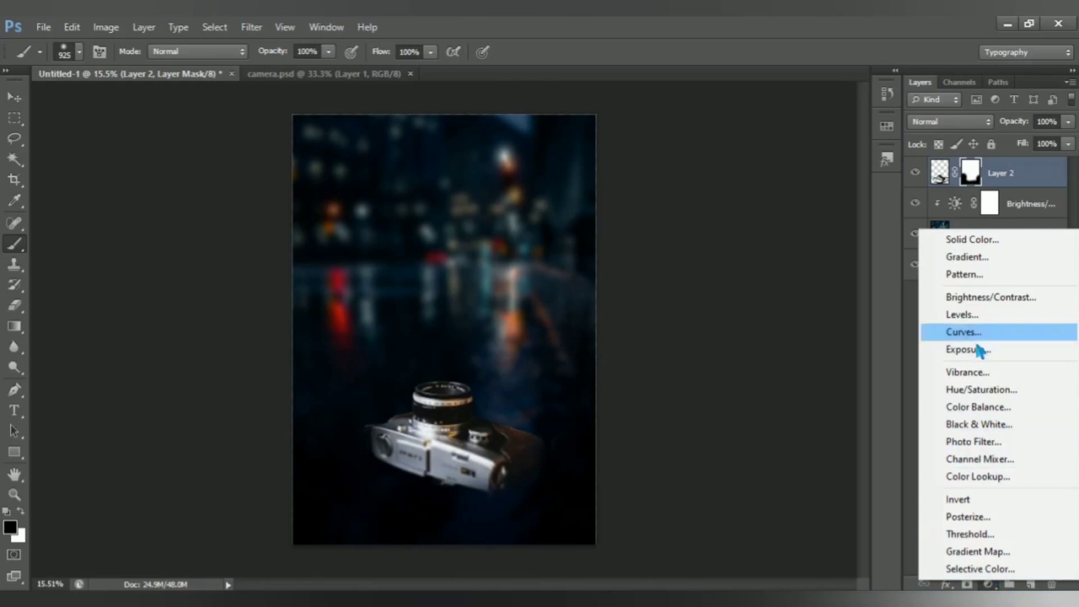
- Add a Vibrance adjustment layer with vibrance around +22
click(1026, 377)
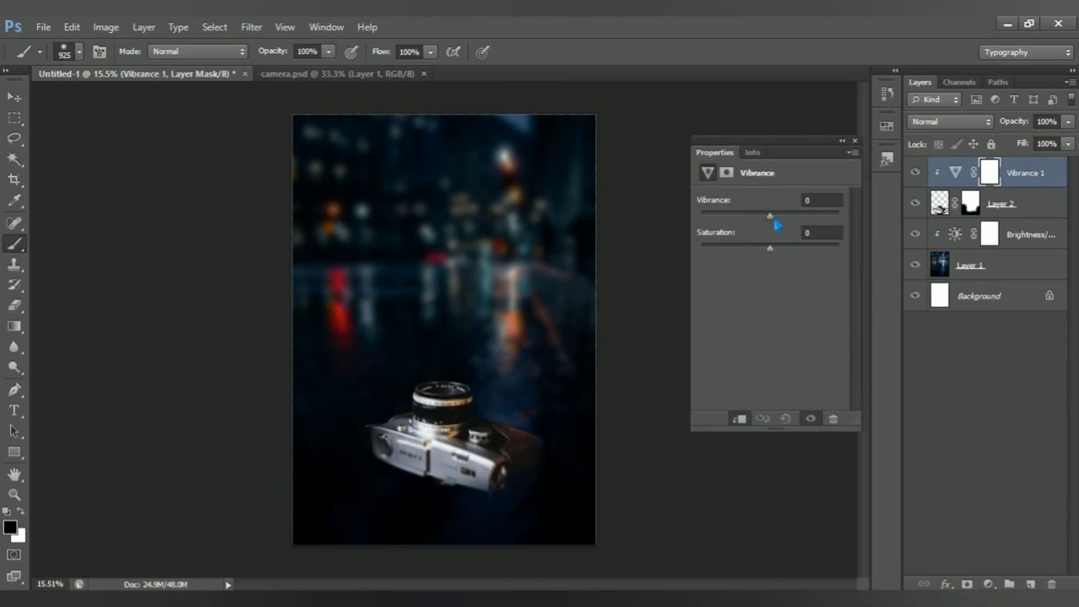
mouse_move(775, 221)
mouse_down()
mouse_move(791, 222)
mouse_move(791, 247)
mouse_move(808, 261)
mouse_up()
click(855, 141)
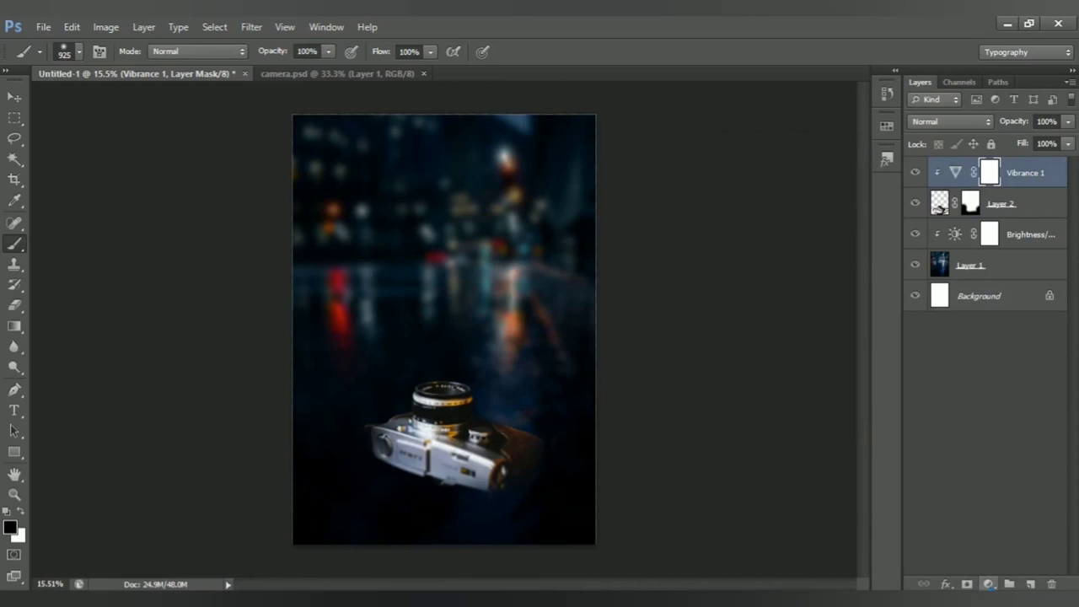
- Add a clipped Brightness/Contrast layer with brightness -60 and contrast 60
click(989, 584)
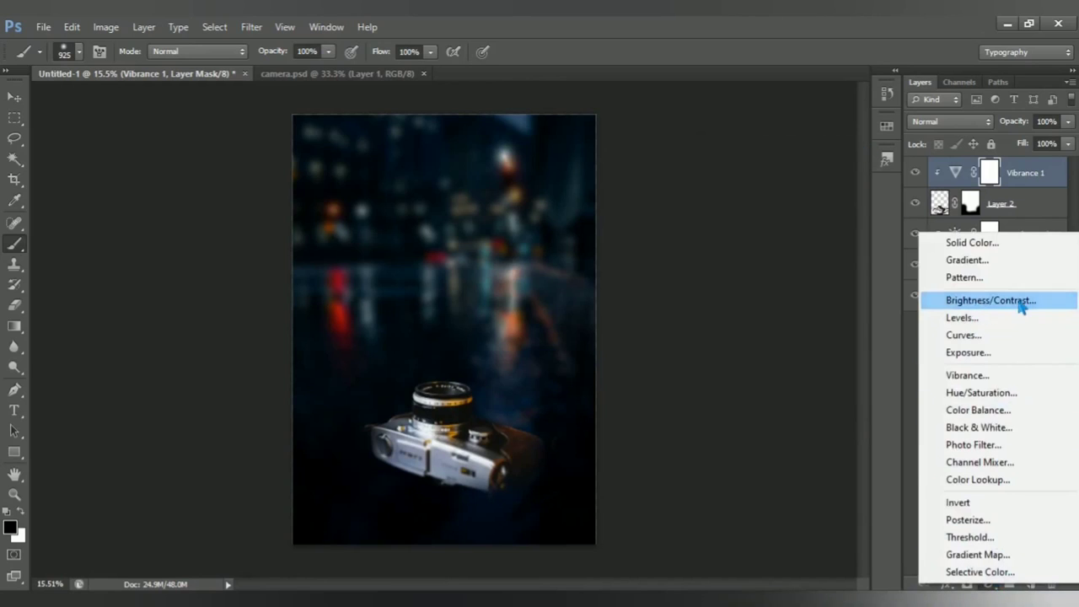
click(955, 302)
click(740, 418)
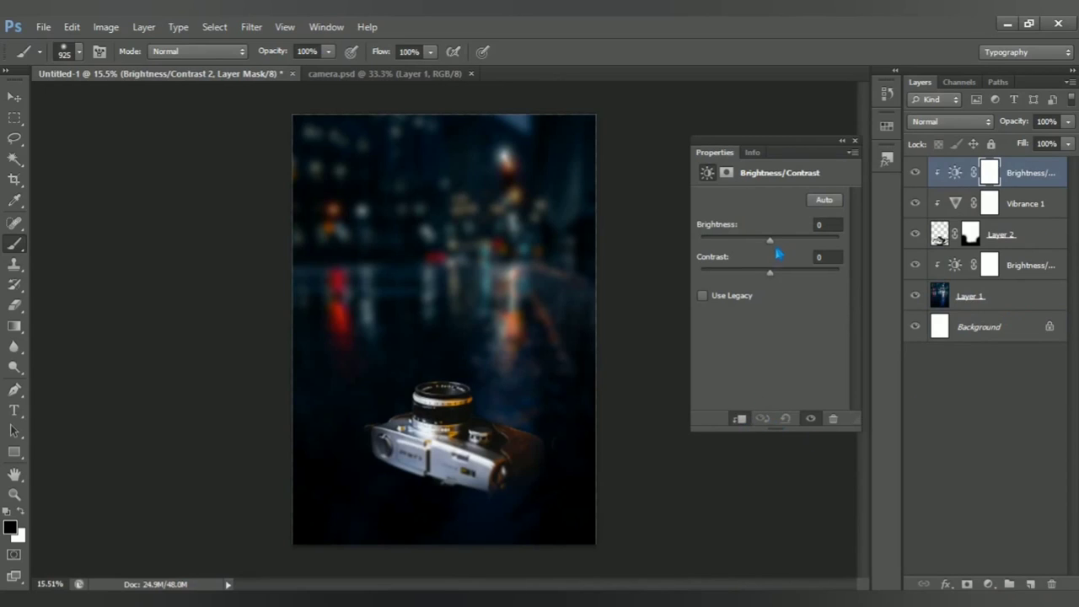
drag(770, 242, 749, 243)
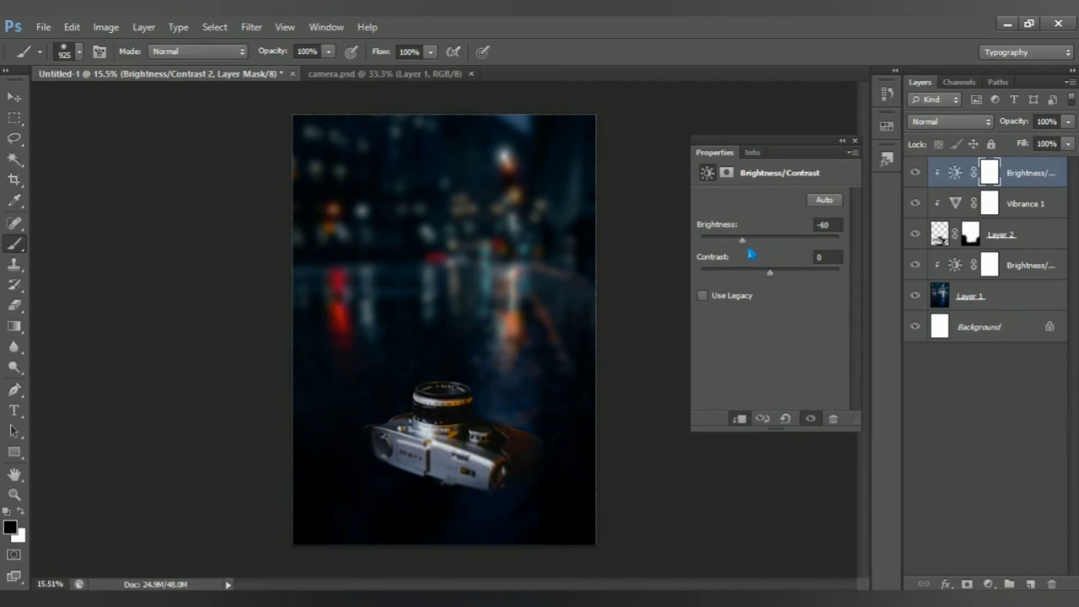
drag(782, 283, 819, 287)
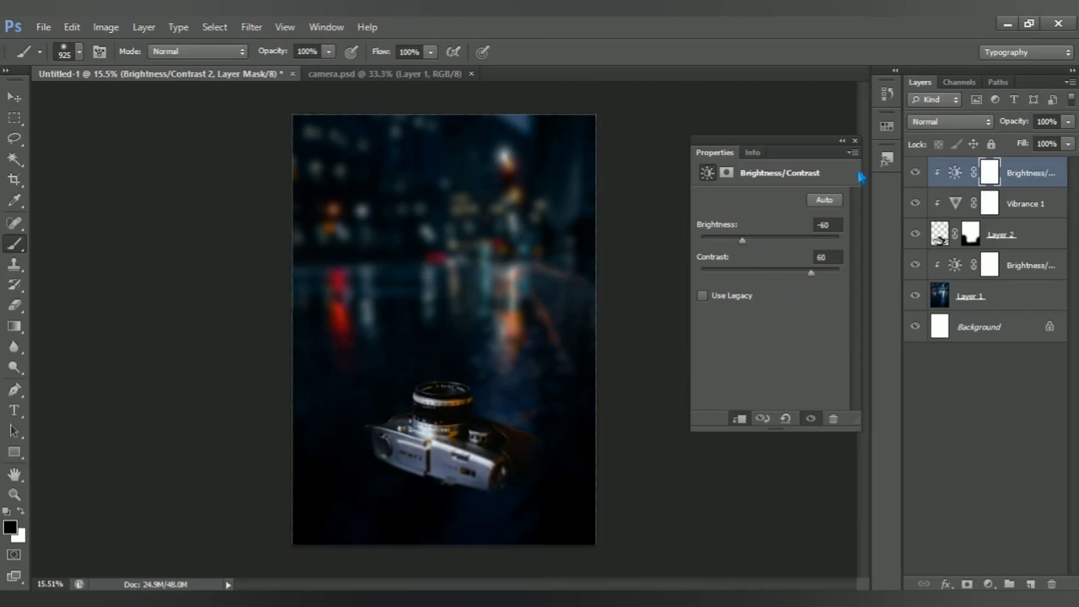
click(855, 140)
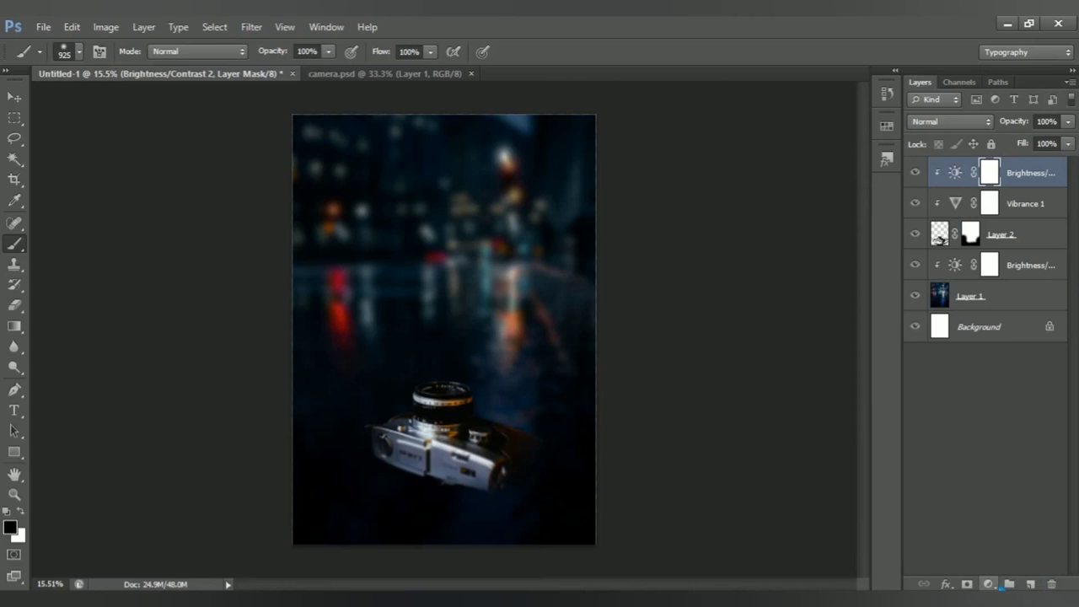
click(988, 584)
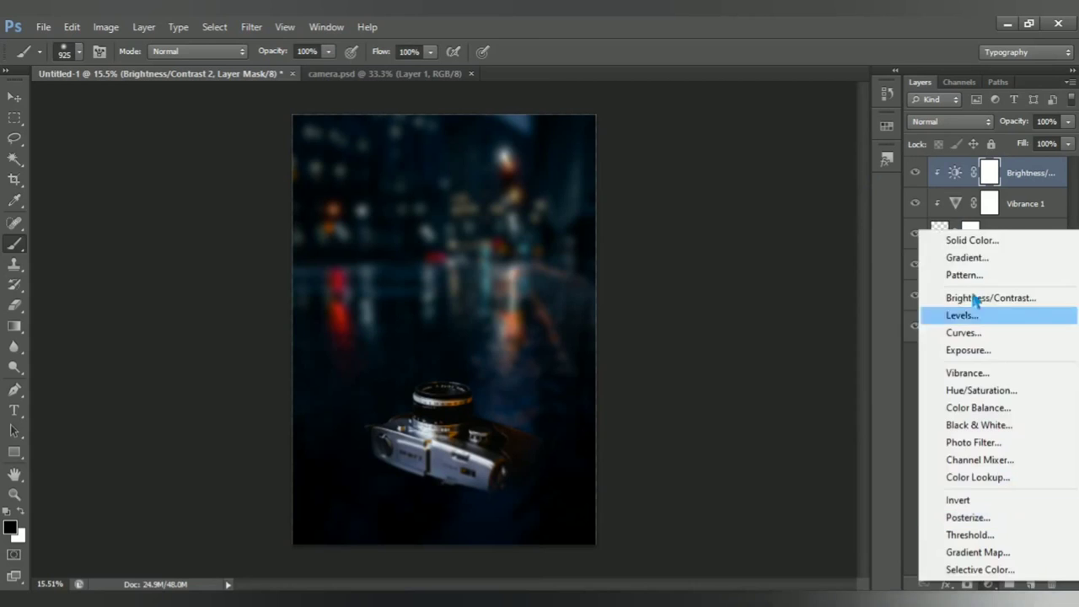
- Add a Color Balance layer clipped to the camera, shifting midtones toward cyan and blue
click(986, 409)
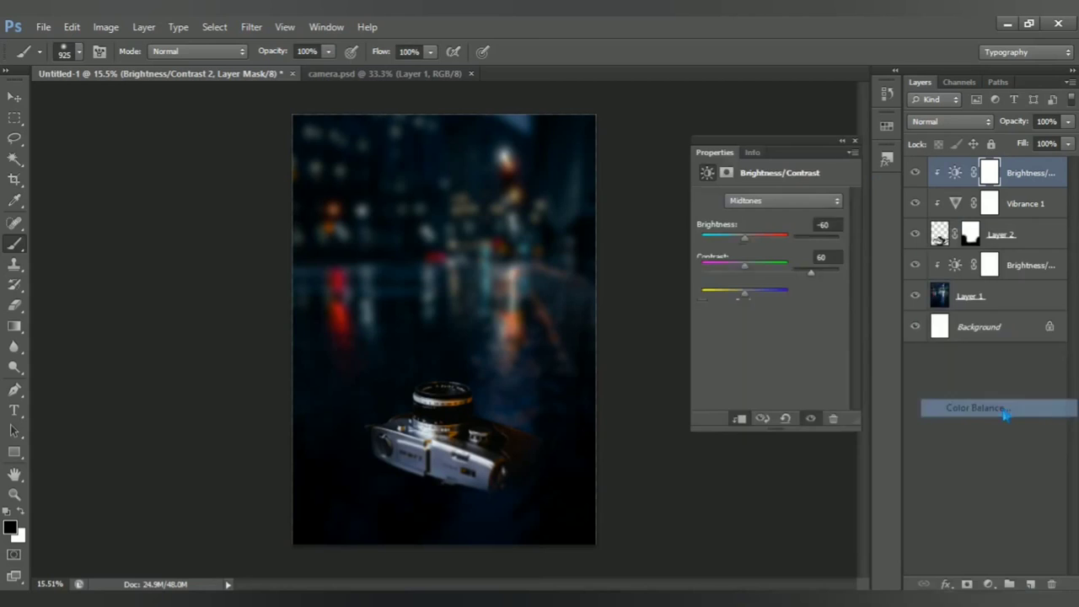
click(741, 420)
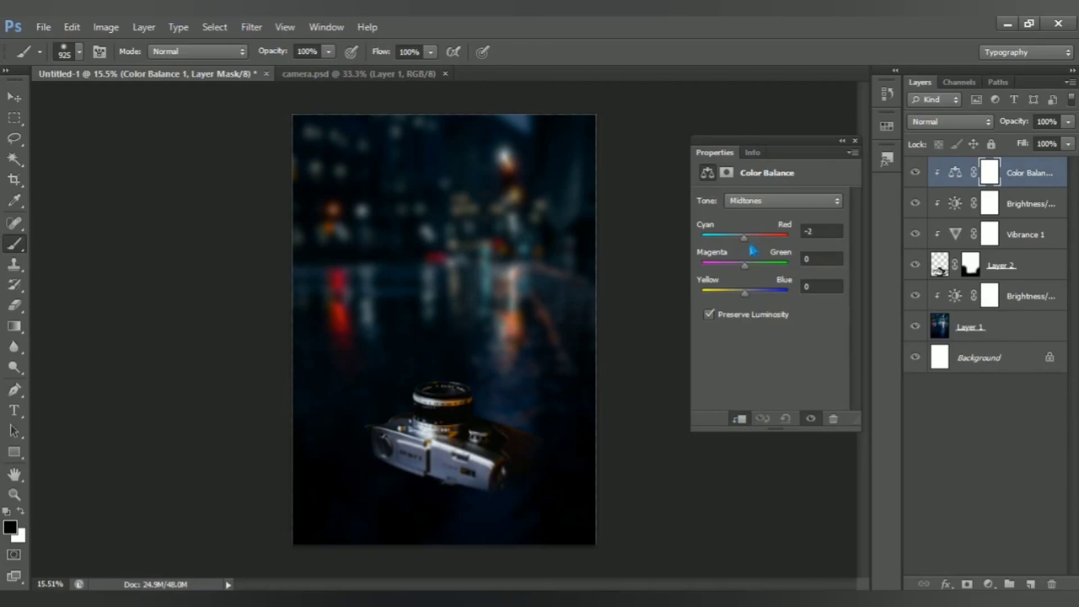
drag(746, 237, 734, 237)
drag(755, 304, 776, 310)
click(856, 141)
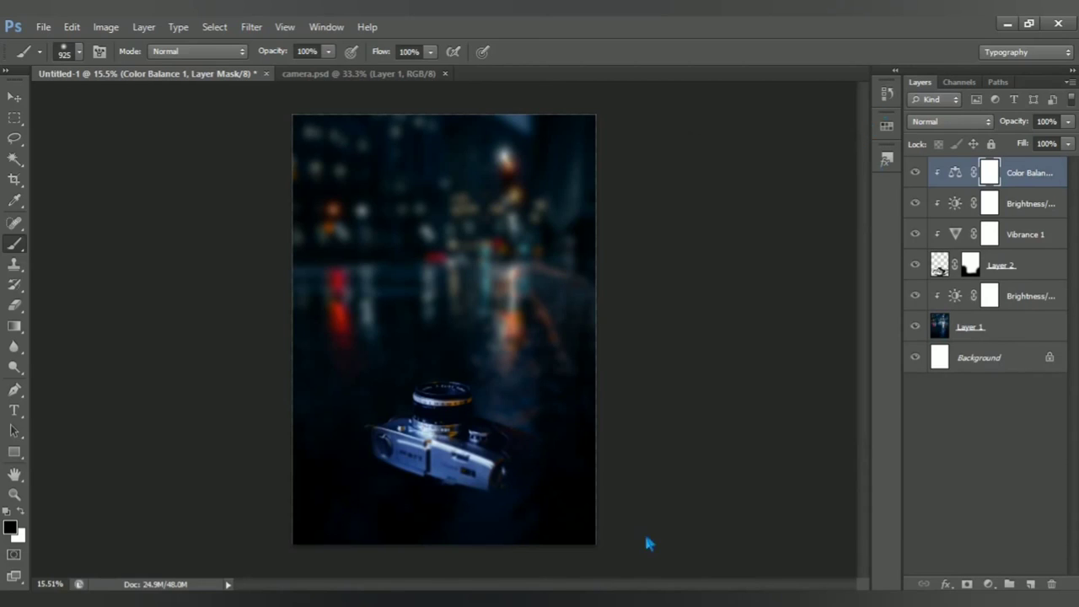
- Add a top Brightness/Contrast layer (brightness 14, contrast -18) and close camera.psd
click(989, 584)
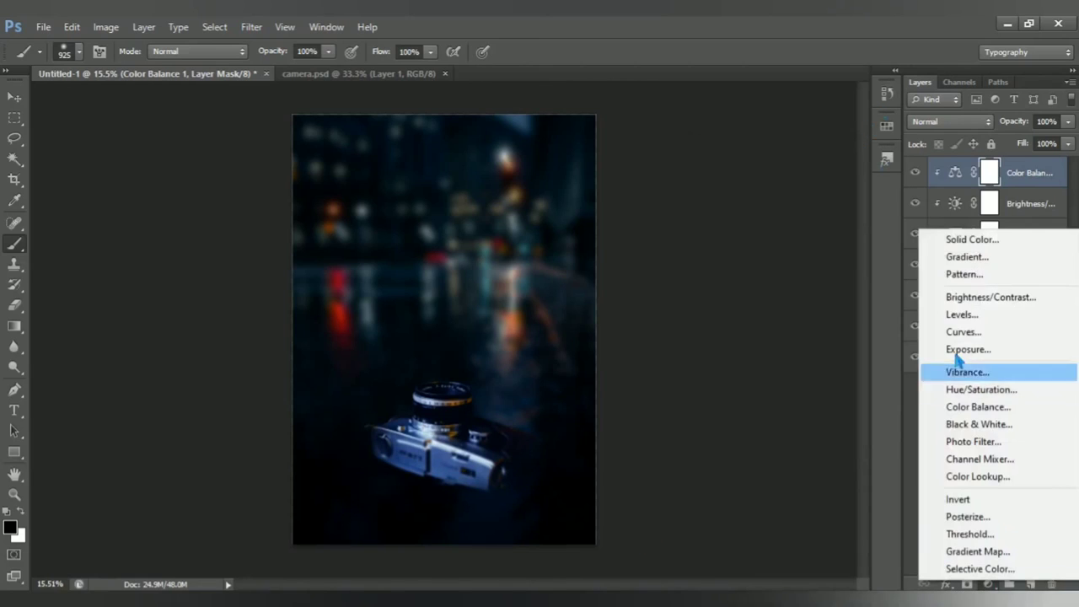
click(1024, 299)
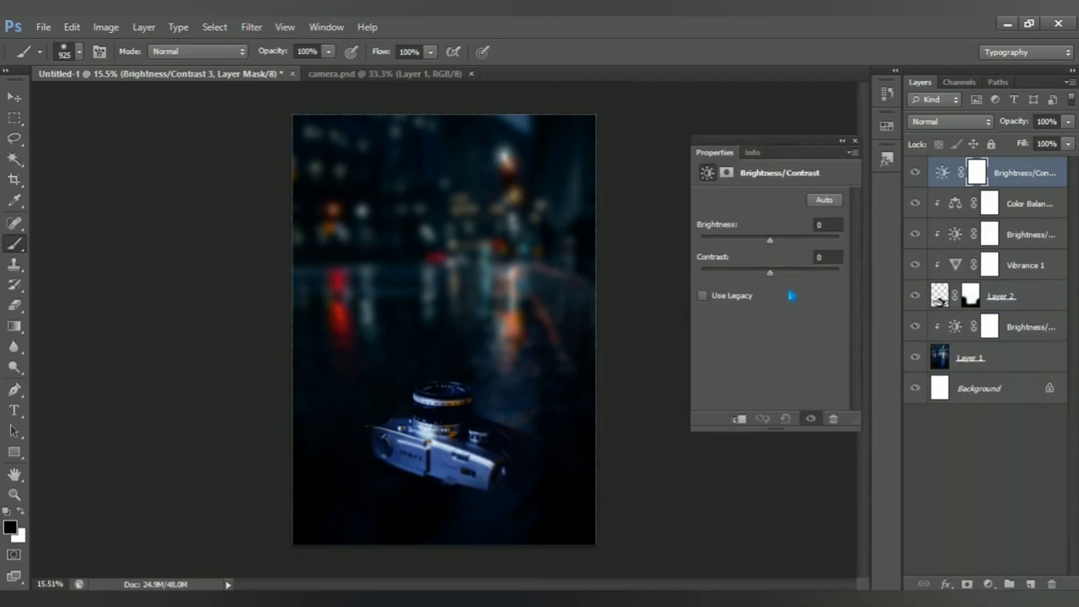
drag(780, 250, 785, 253)
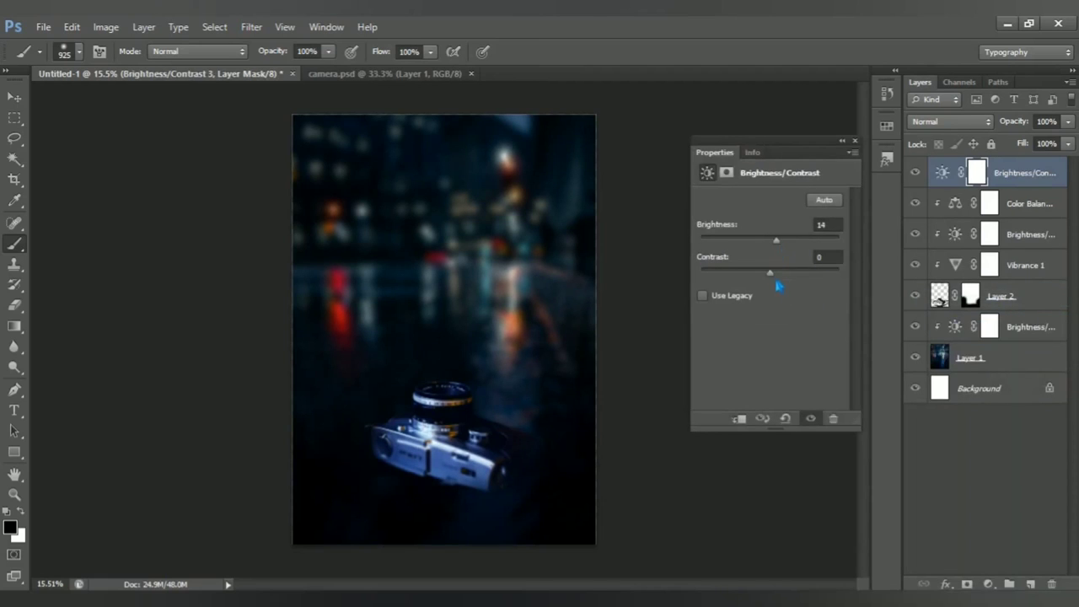
drag(781, 288, 772, 293)
click(855, 142)
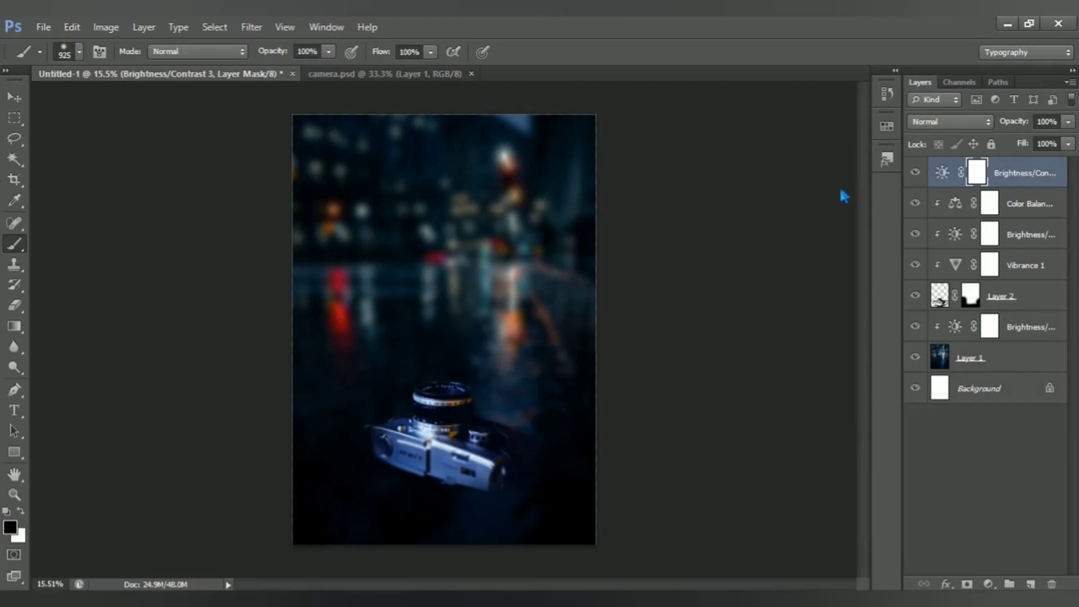
click(471, 73)
- Open the couple.psd file
click(43, 26)
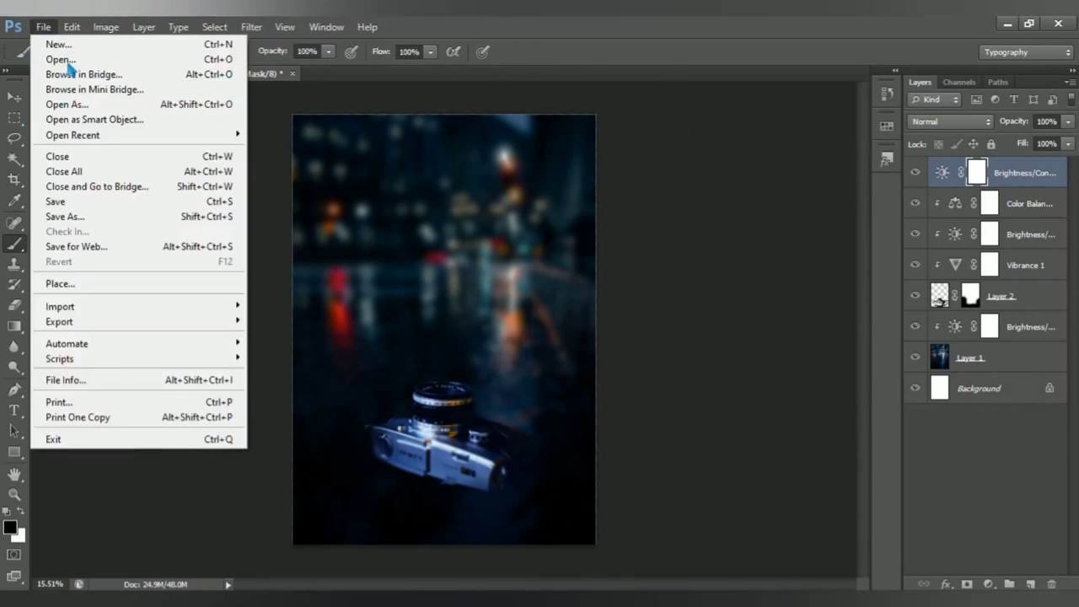
click(59, 59)
click(268, 135)
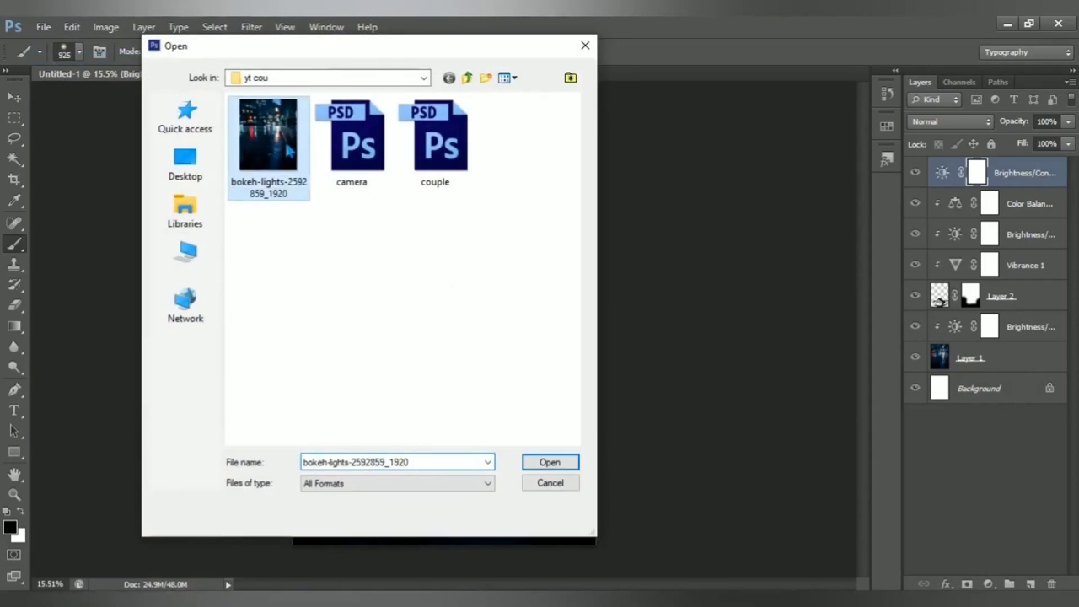
click(354, 139)
click(439, 142)
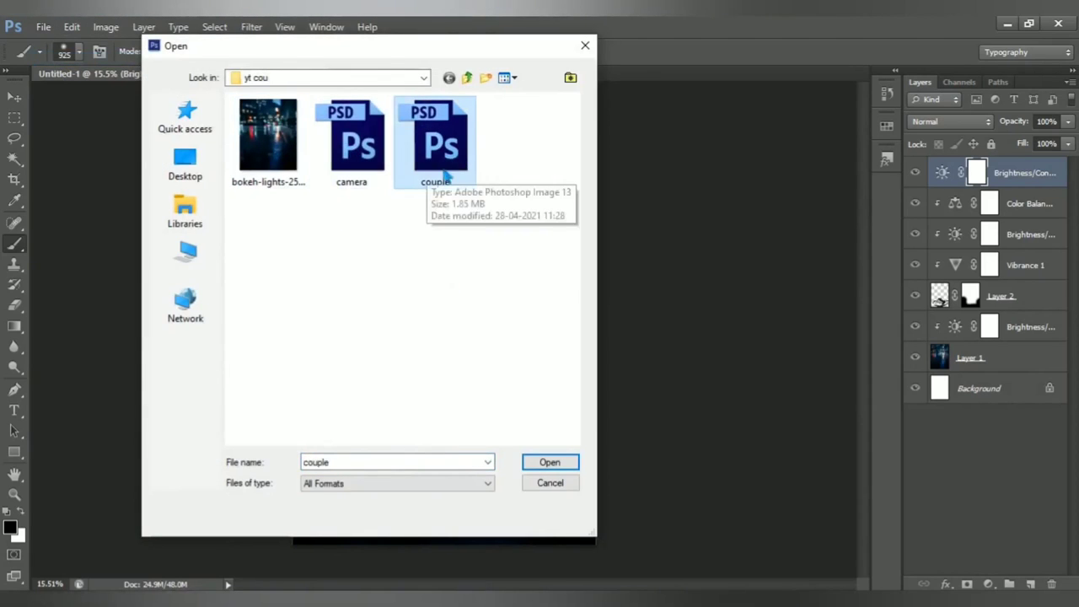
click(540, 466)
- Move the couple into the poster inside the camera lens and add a layer mask
key(x)
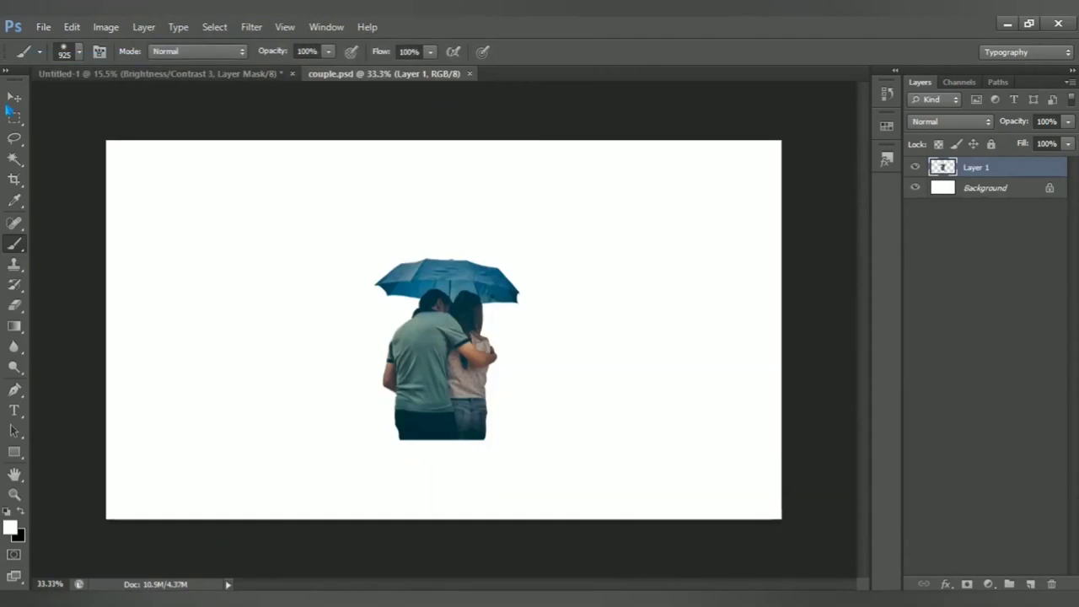
key(v)
mouse_move(456, 344)
mouse_down()
mouse_move(375, 274)
mouse_move(456, 369)
mouse_up()
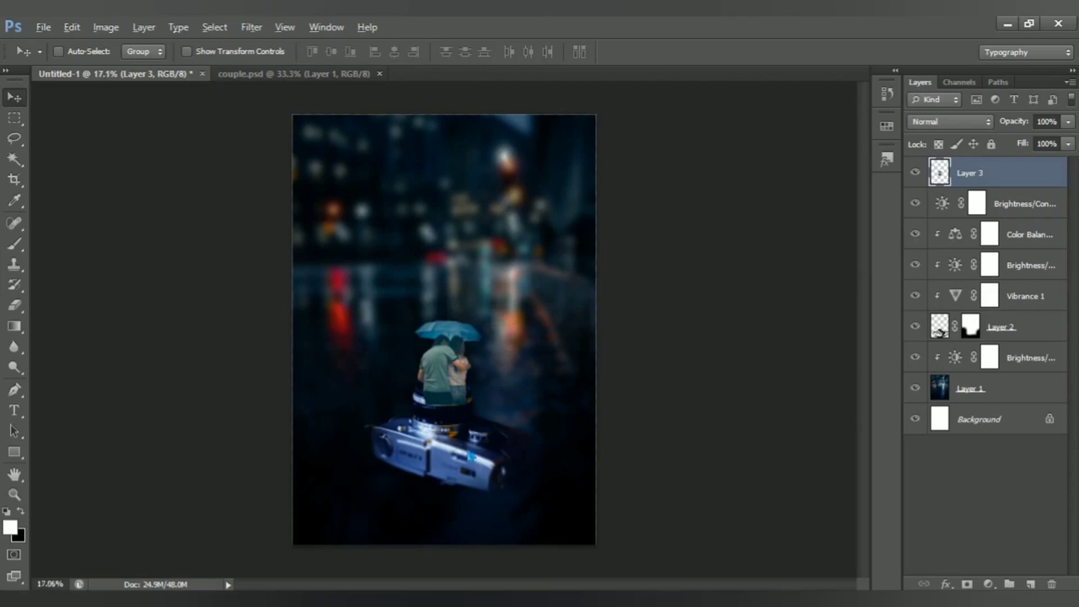
scroll(457, 414, up, 5)
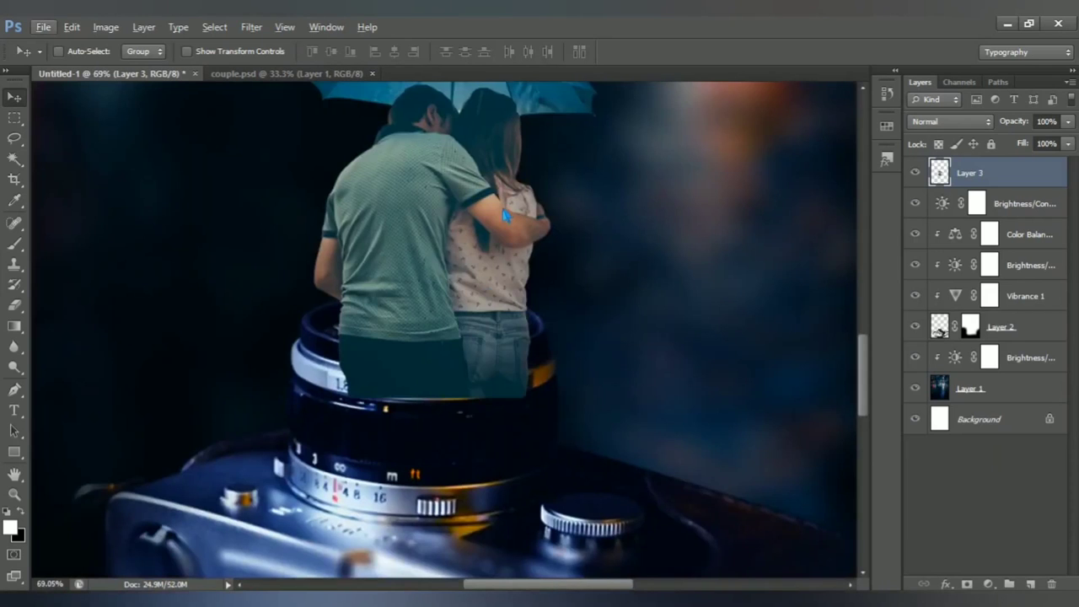
scroll(502, 368, up, 3)
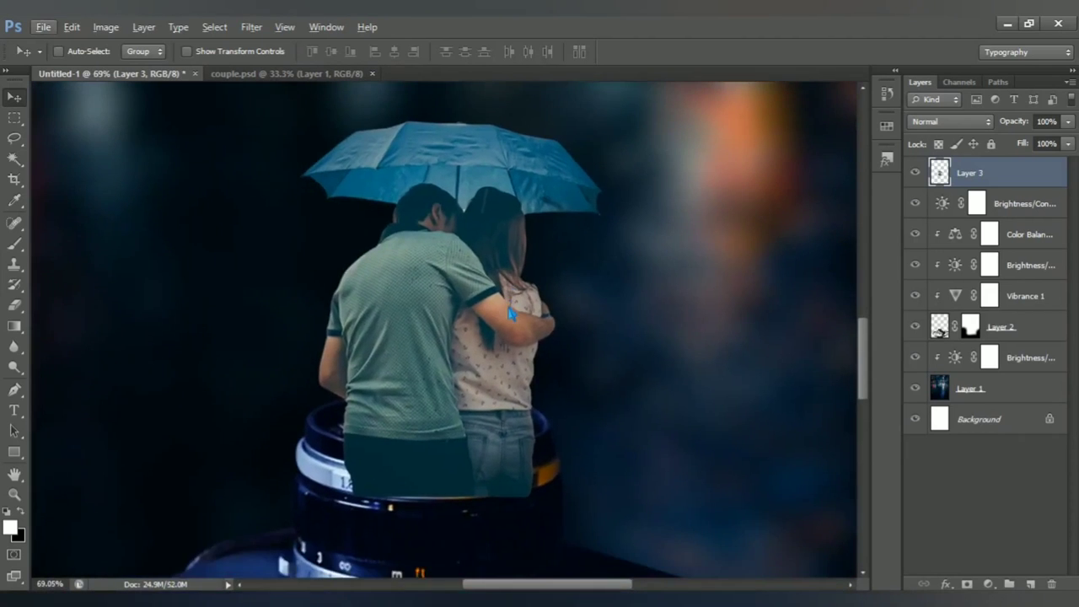
drag(456, 348, 448, 303)
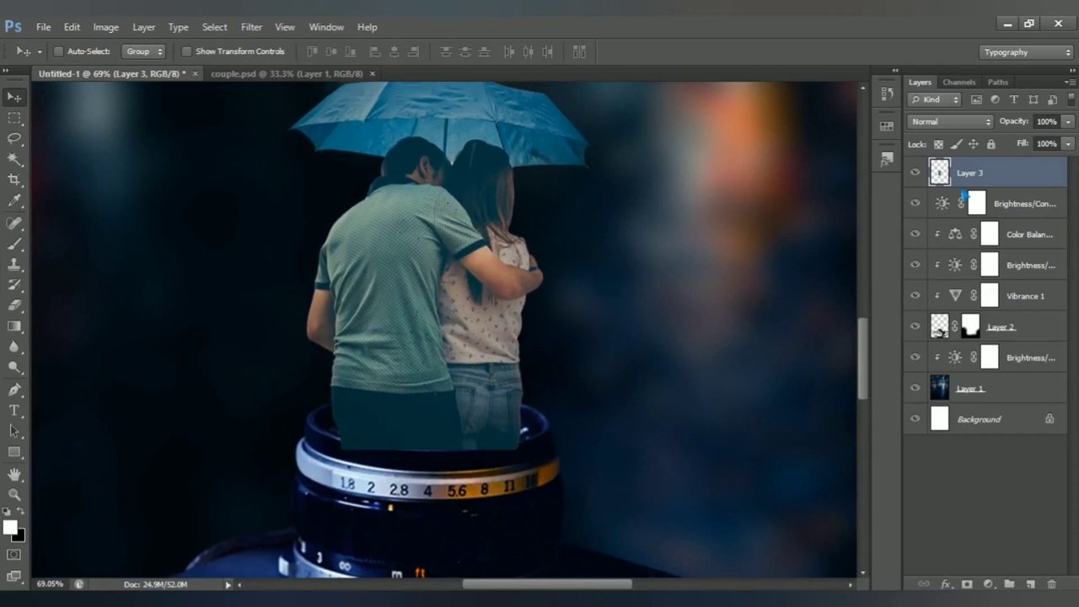
click(967, 584)
- Select the regular Brush tool with black as the foreground colour
key(x)
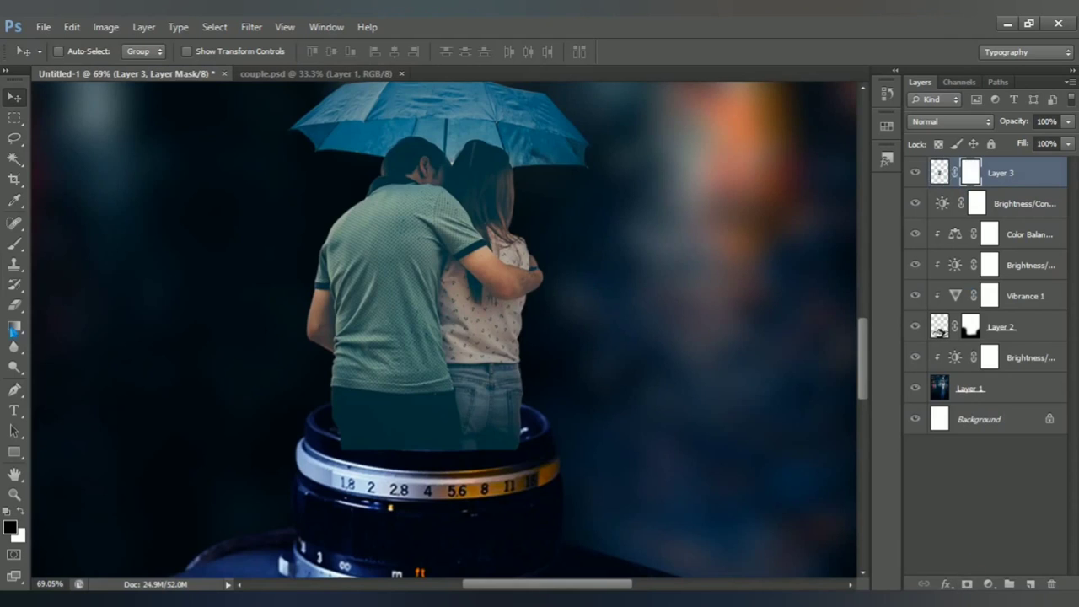
click(15, 243)
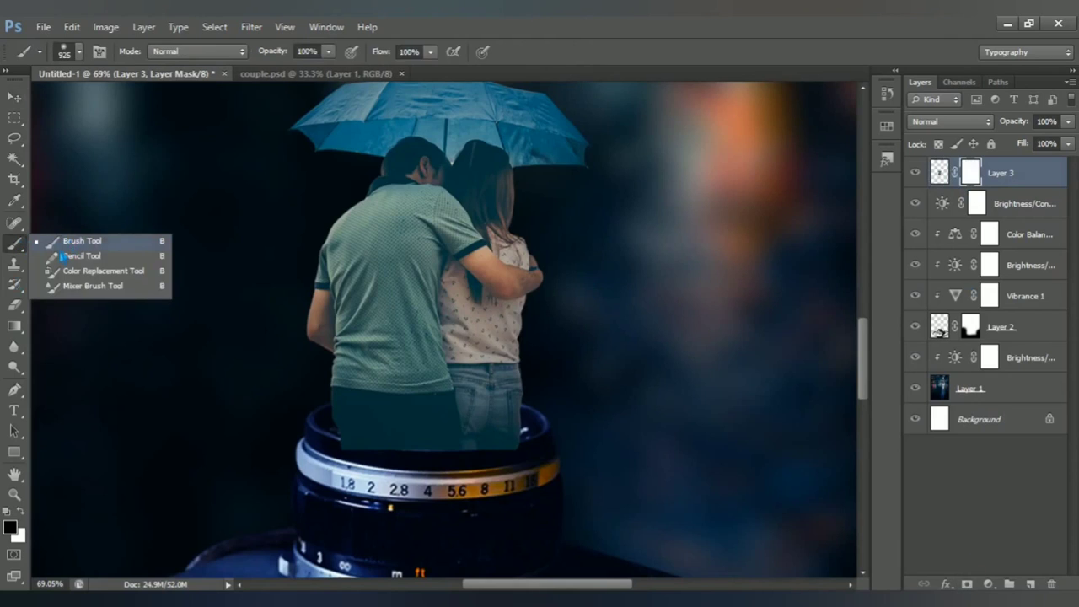
click(76, 243)
key(x)
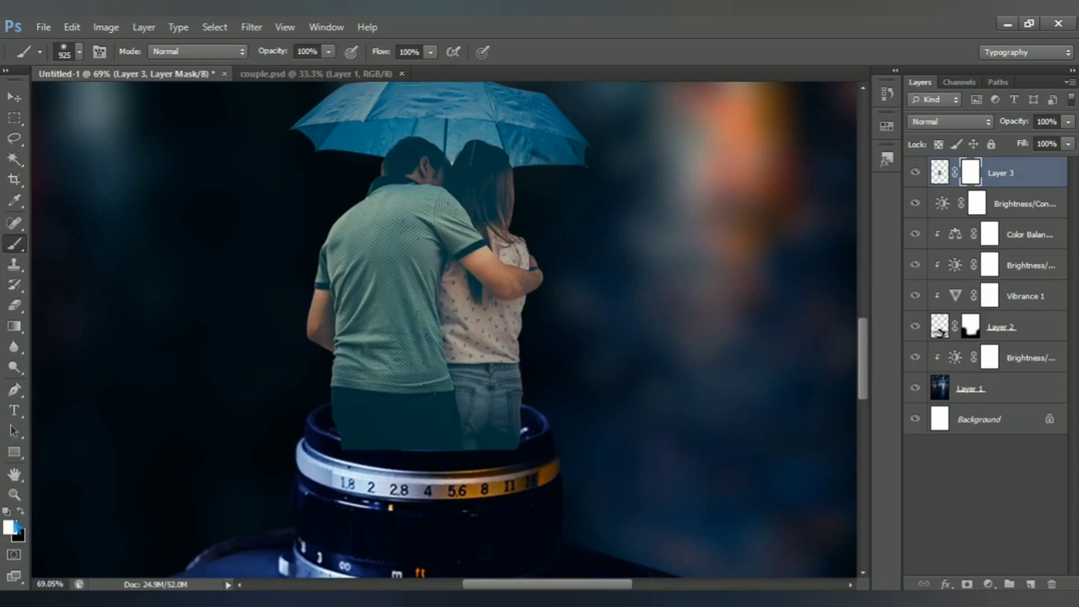
key(x)
click(10, 527)
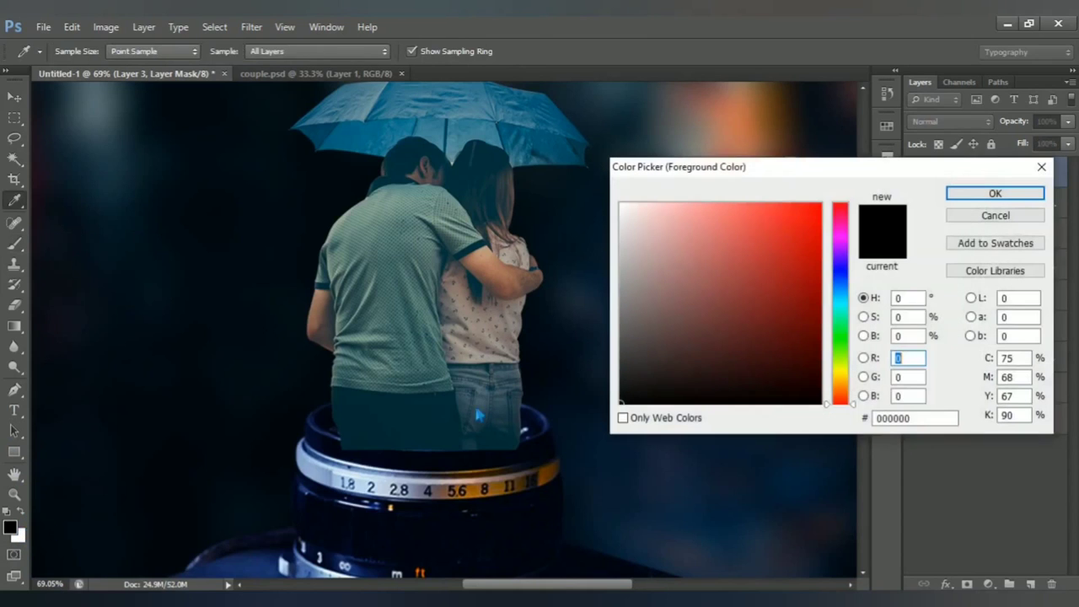
click(995, 193)
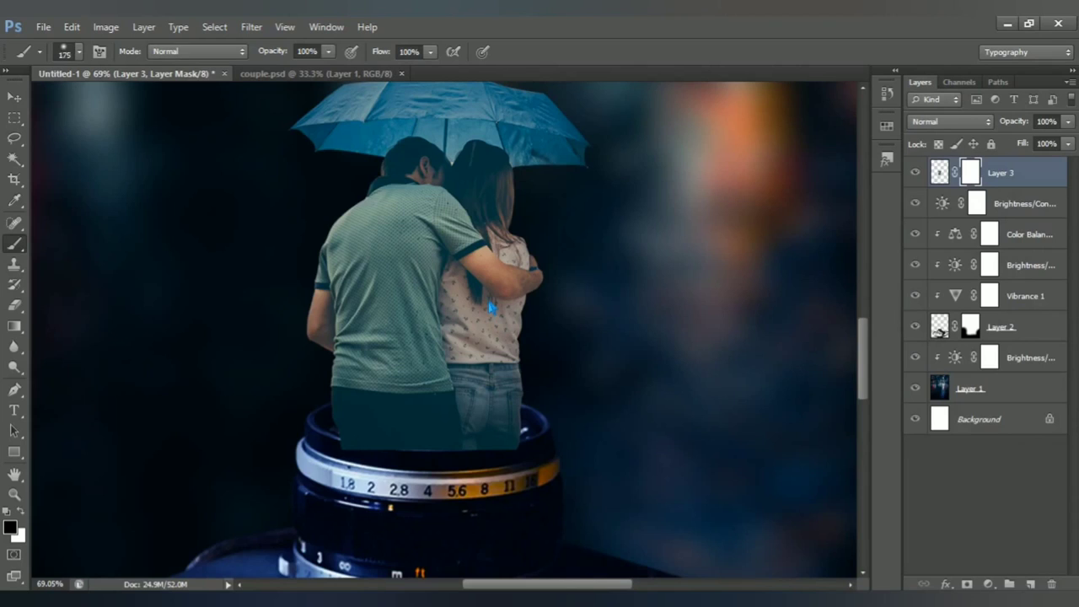
- Shrink the brush, touch up the couple's mask, and add an Exposure adjustment layer
key(bracketleft)
scroll(416, 281, down, 2)
scroll(422, 280, down, 1)
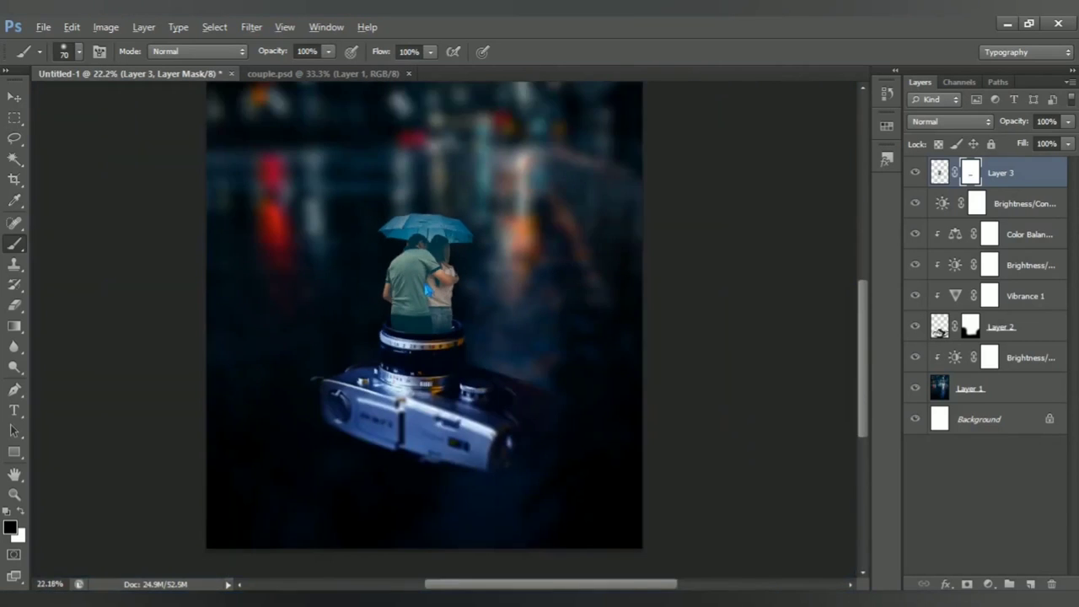
scroll(424, 278, up, 1)
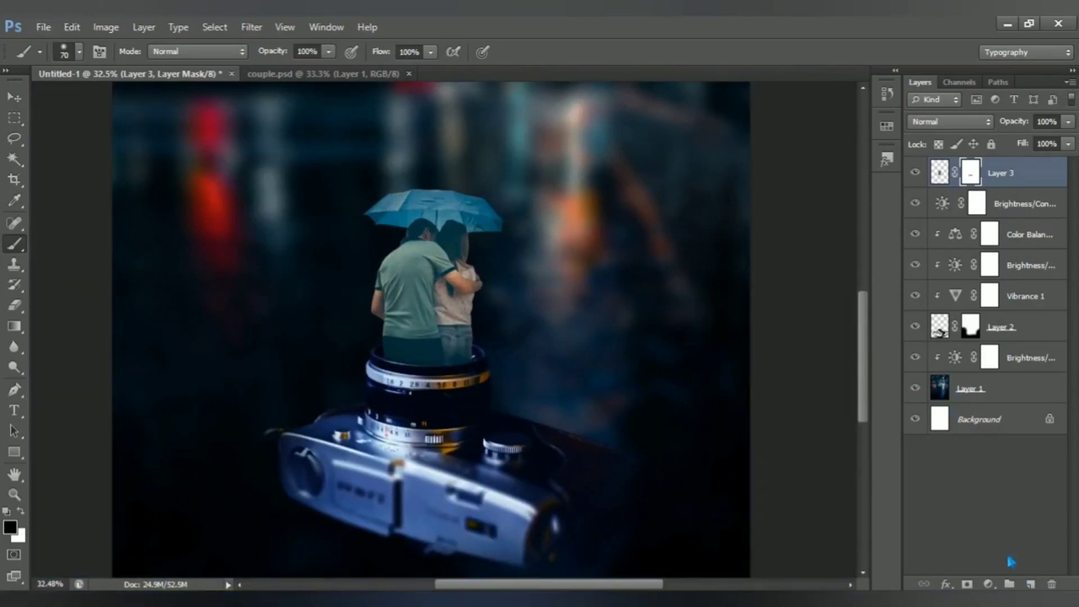
click(988, 583)
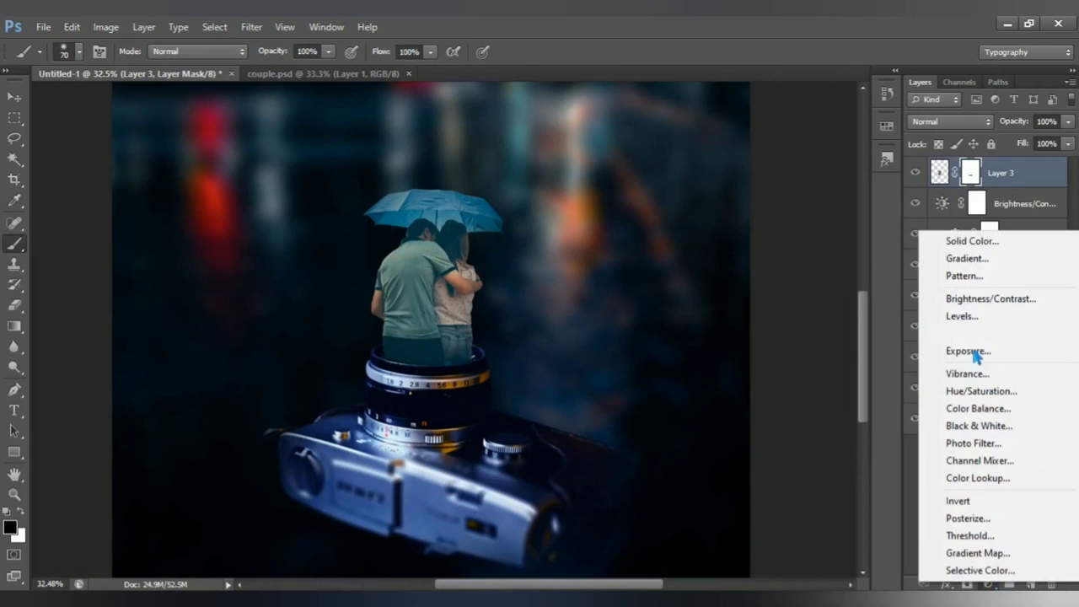
click(1010, 351)
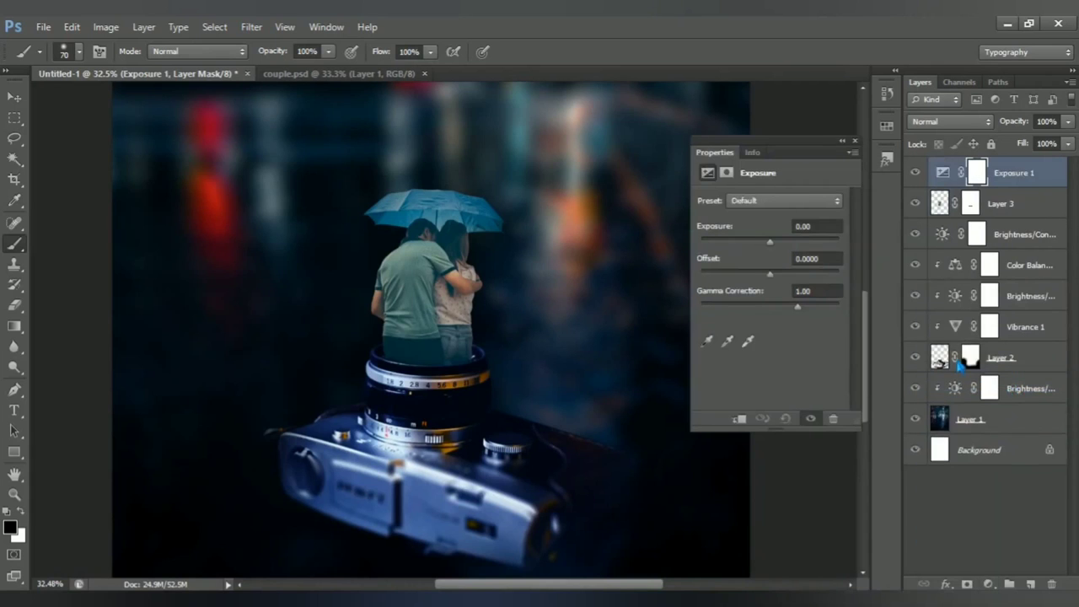
- Clip the Exposure layer to the couple and set Exposure -1.00, Offset -0.0057, Gamma 1.20
click(742, 420)
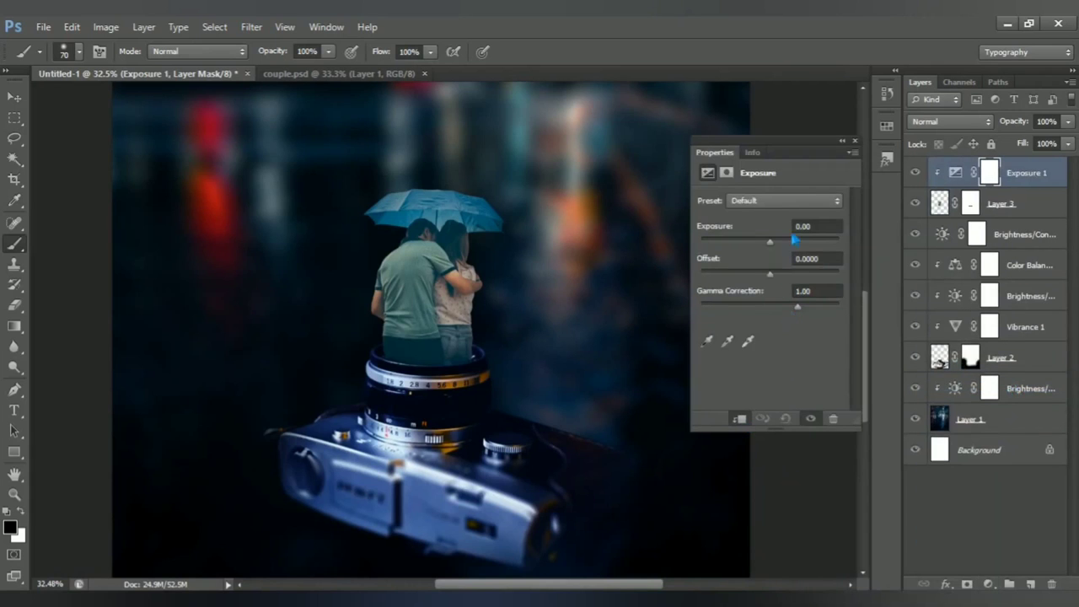
mouse_move(781, 249)
mouse_down()
mouse_move(766, 256)
mouse_move(779, 291)
mouse_up()
click(840, 261)
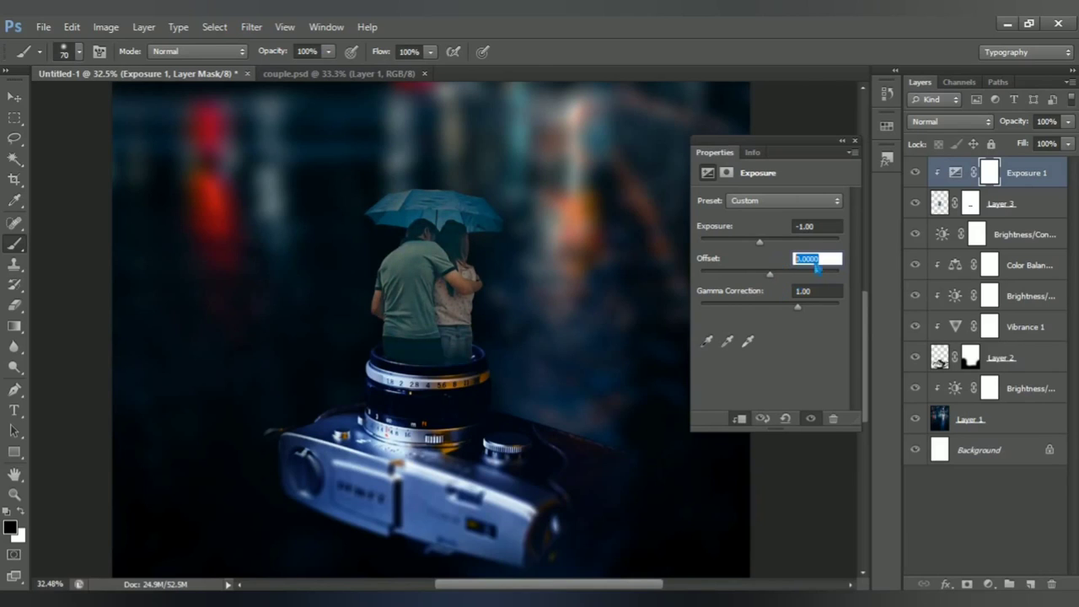
scroll(843, 264, down, 8)
key(Tab)
text(1.2)
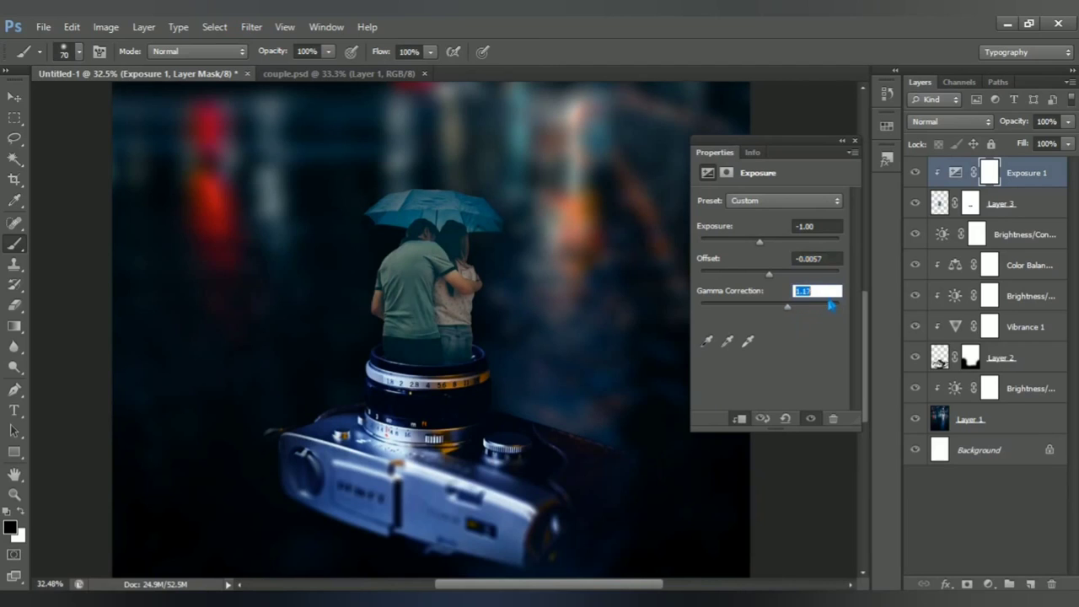
click(812, 419)
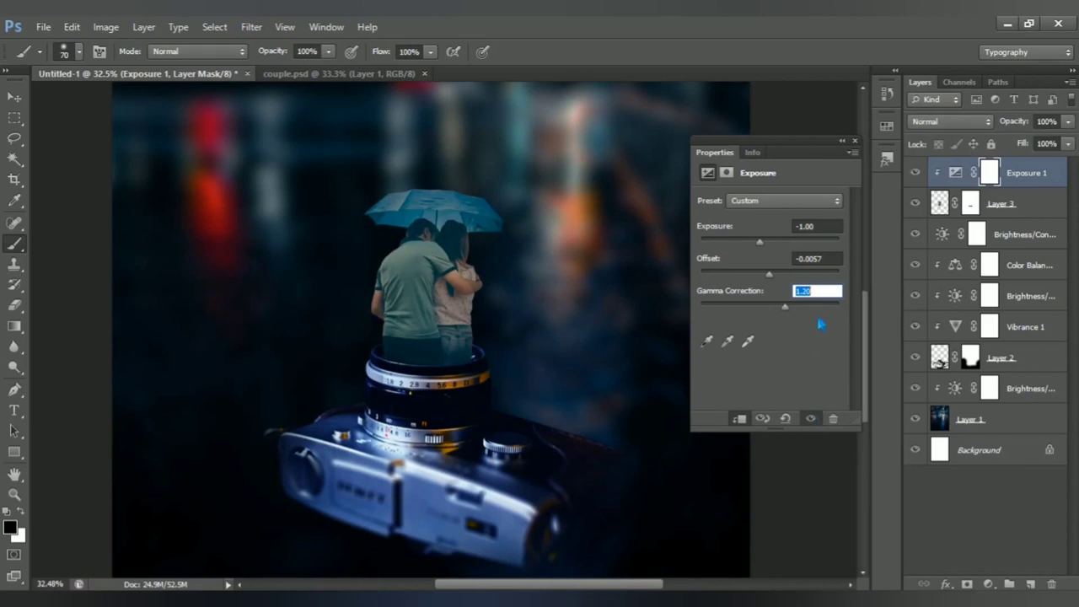
click(856, 141)
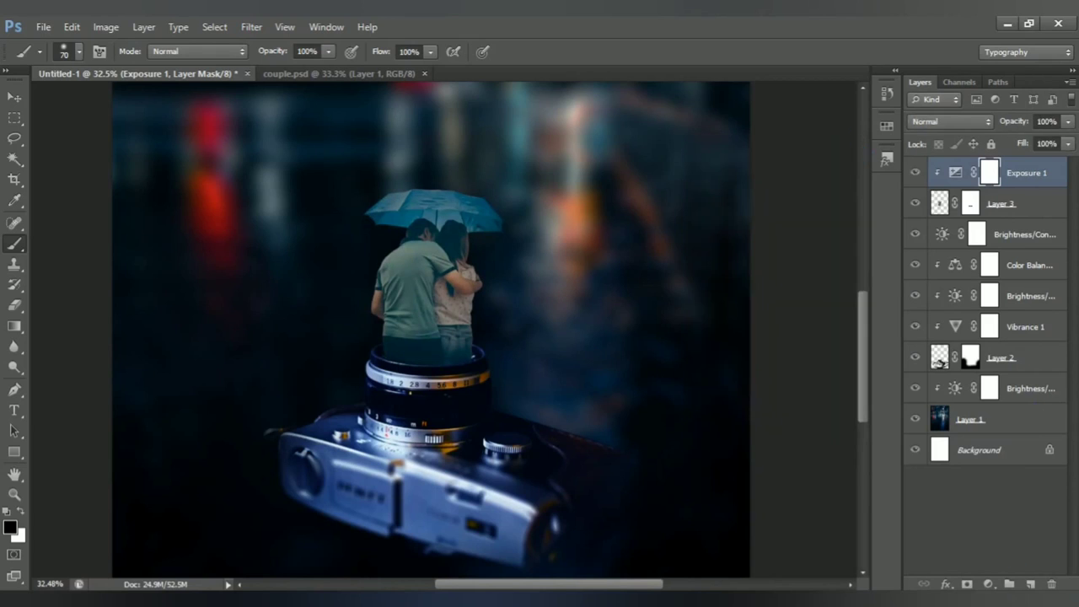
click(988, 584)
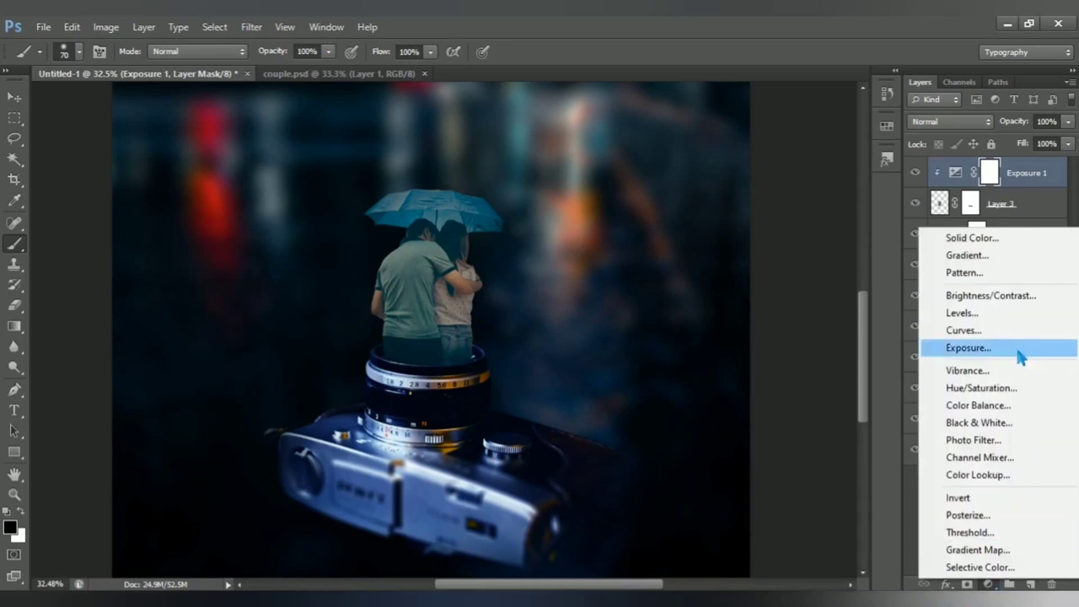
- Add a Brightness/Contrast layer clipped to the couple with brightness 53 and contrast 100
click(1048, 297)
click(740, 420)
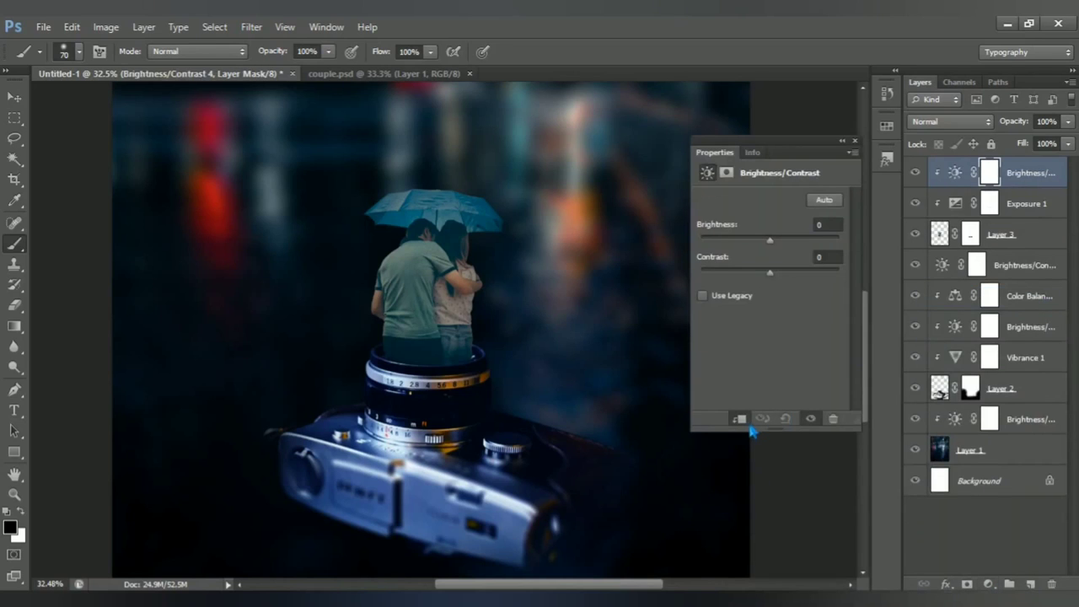
drag(790, 250, 803, 249)
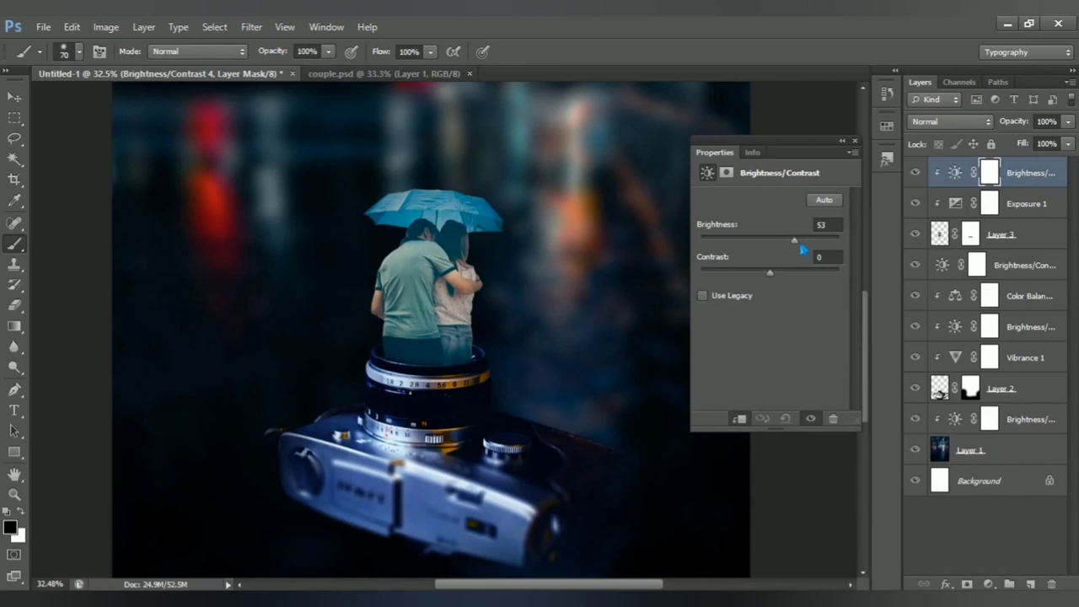
click(830, 226)
drag(777, 280, 850, 266)
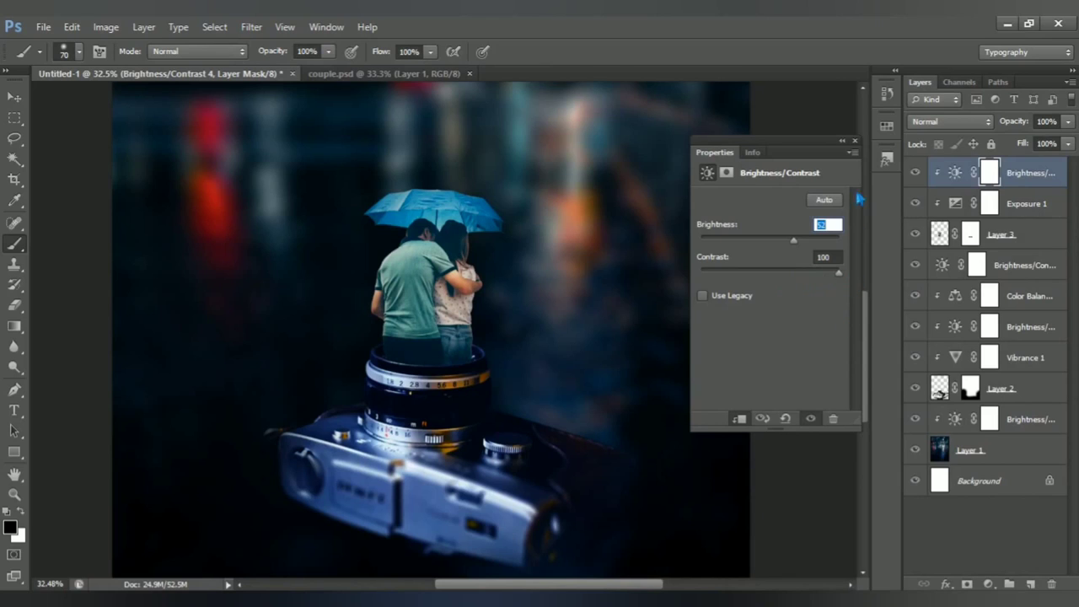
click(854, 140)
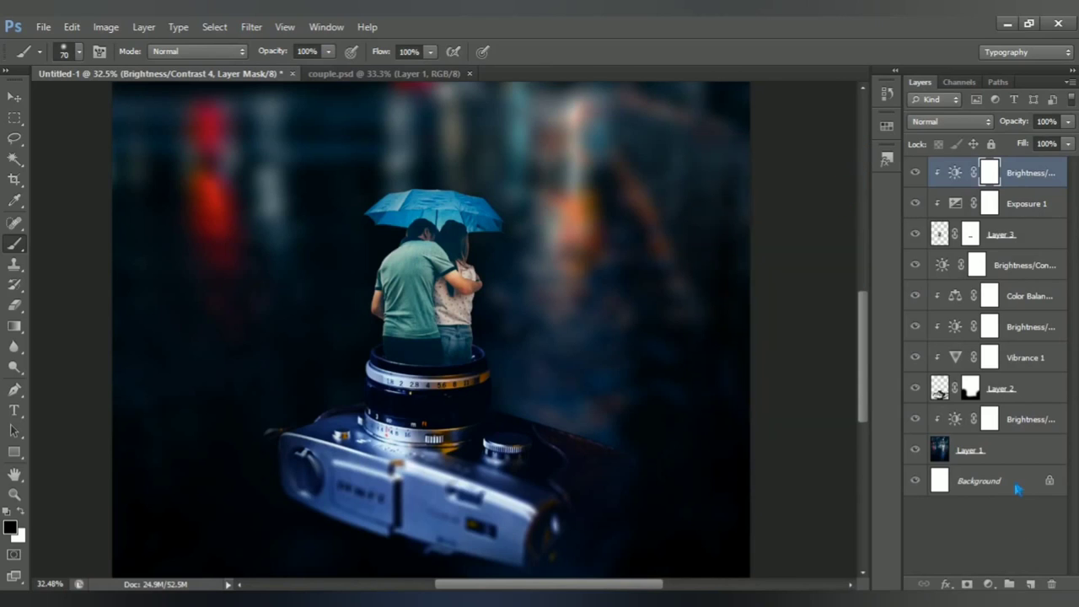
- Add a clipped Vibrance layer with vibrance +21 and saturation +11
click(988, 584)
click(992, 381)
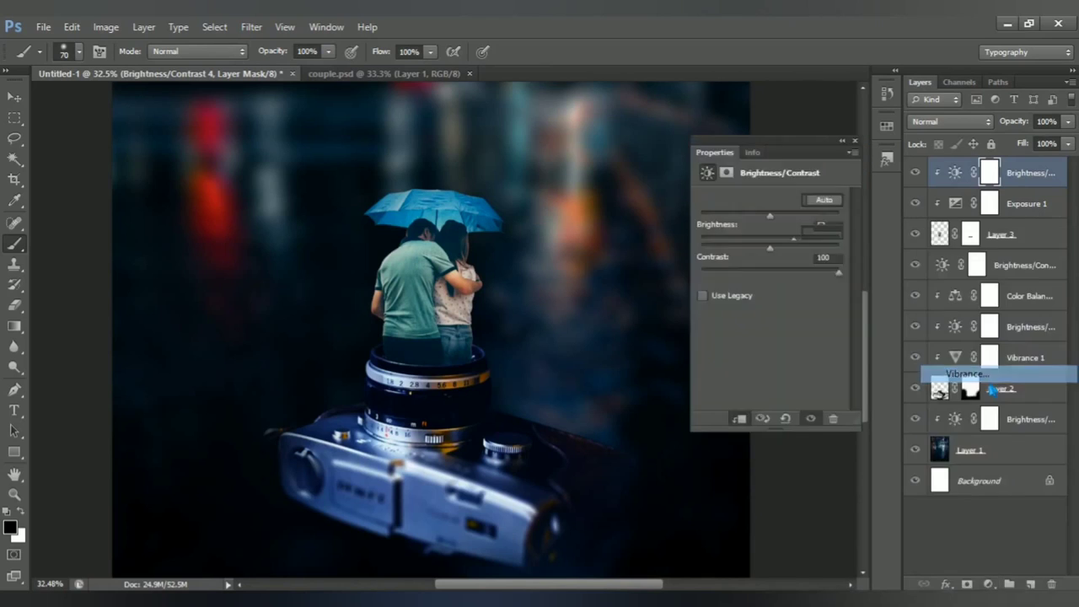
click(740, 418)
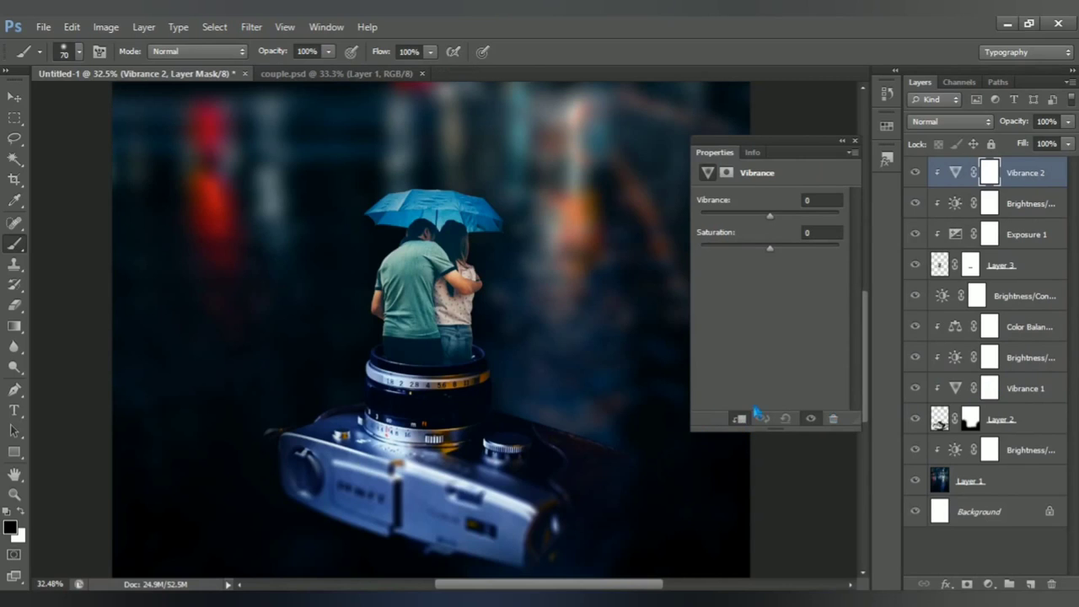
drag(781, 223, 791, 223)
drag(782, 258, 786, 257)
click(854, 141)
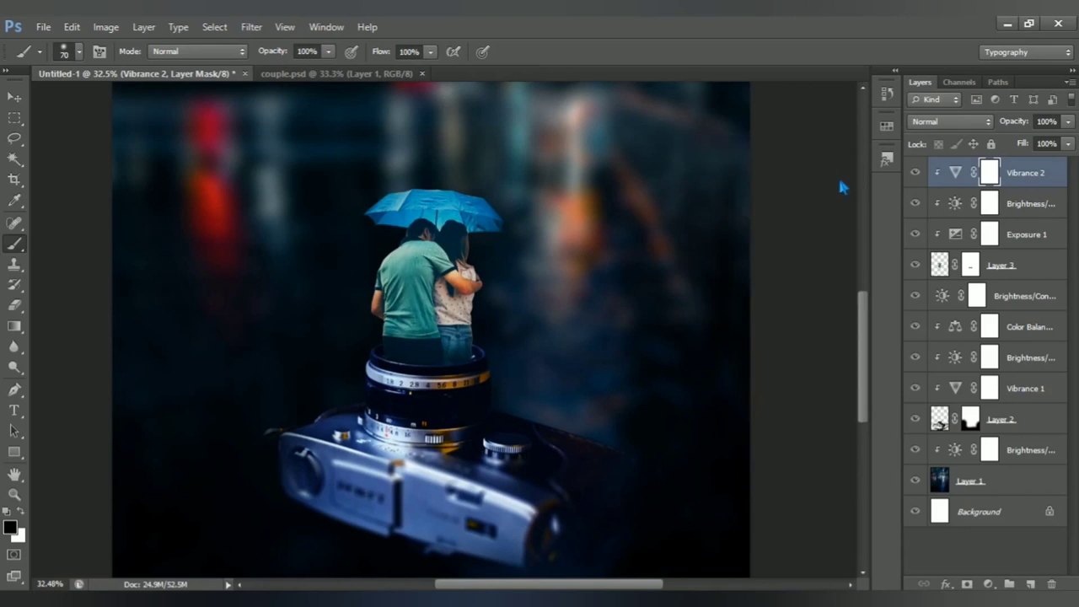
scroll(482, 452, down, 3)
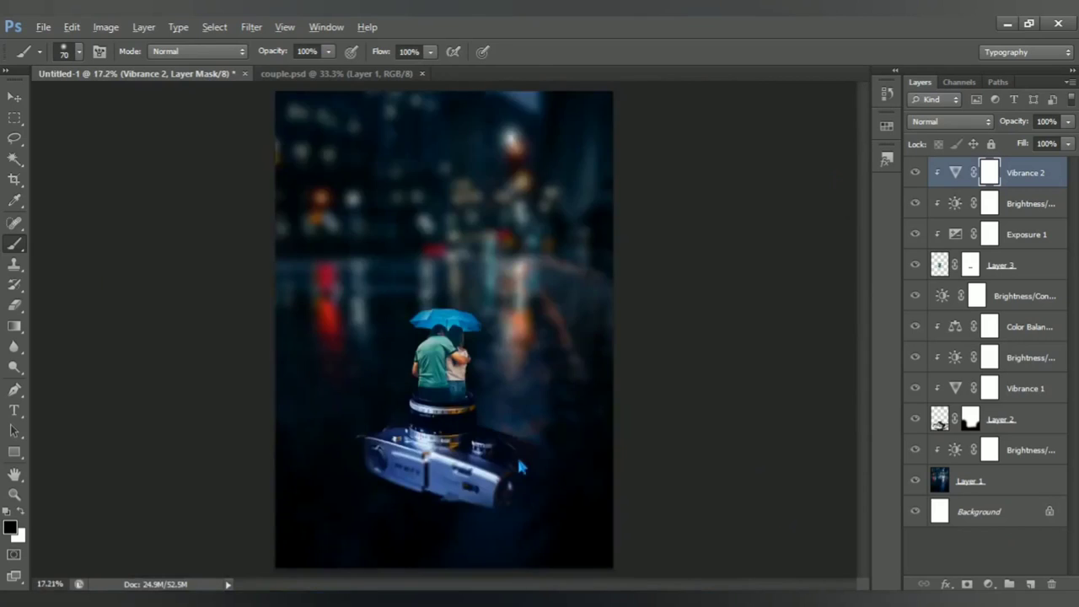
scroll(521, 467, down, 1)
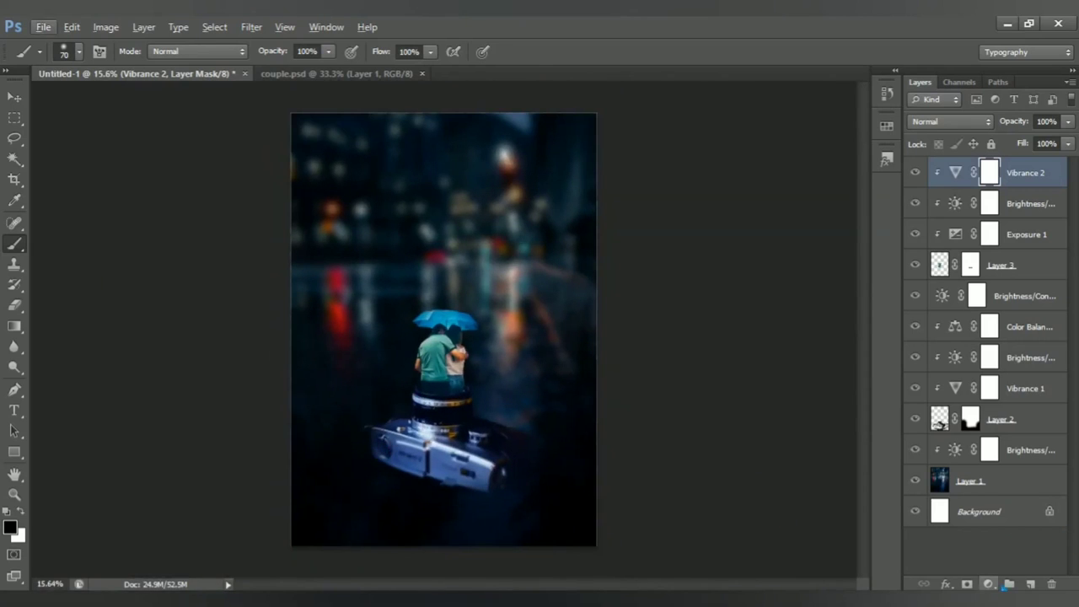
- Add a Brightness/Contrast layer over the whole scene with brightness 88 and contrast 62
click(988, 583)
click(1039, 302)
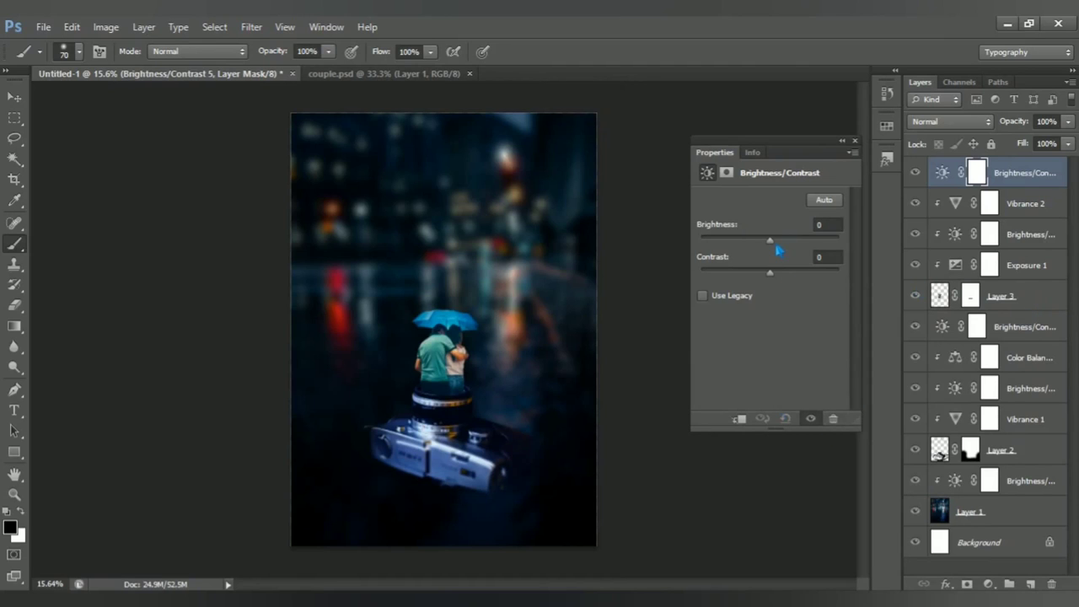
drag(775, 246, 817, 255)
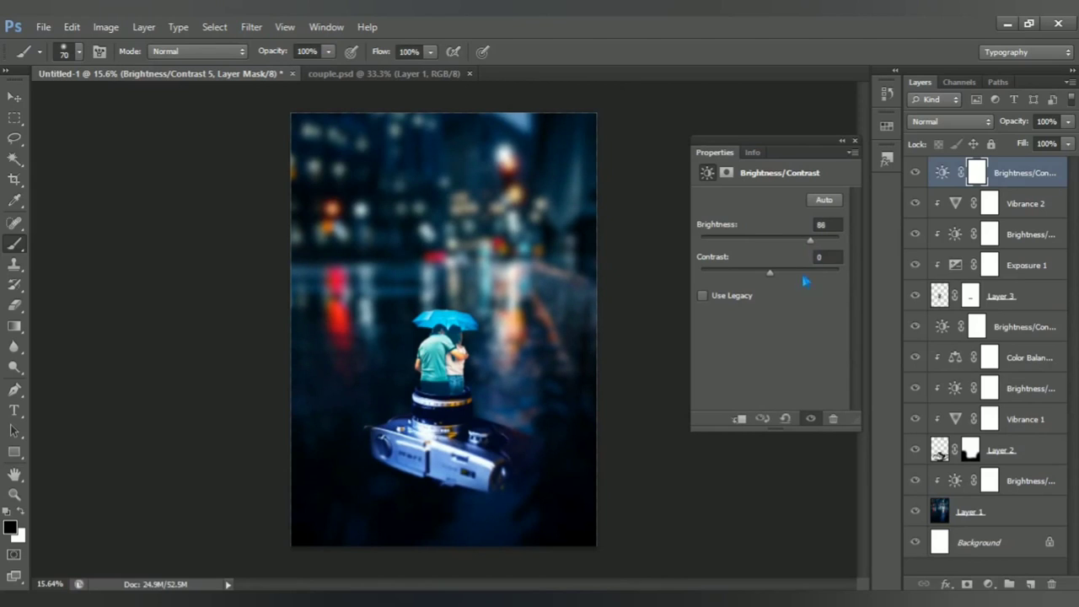
drag(777, 283, 816, 292)
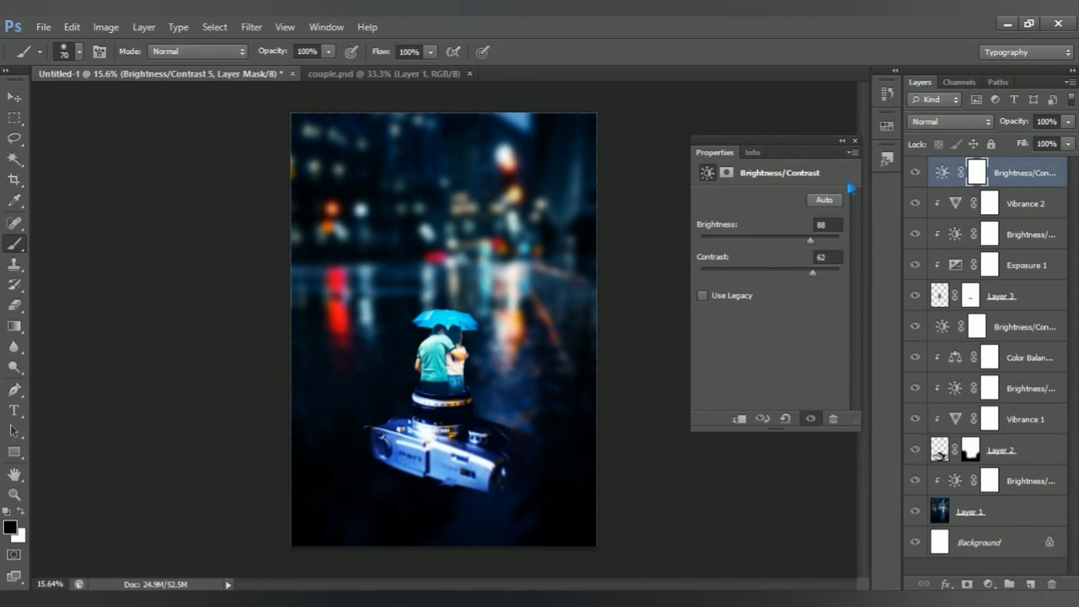
click(855, 141)
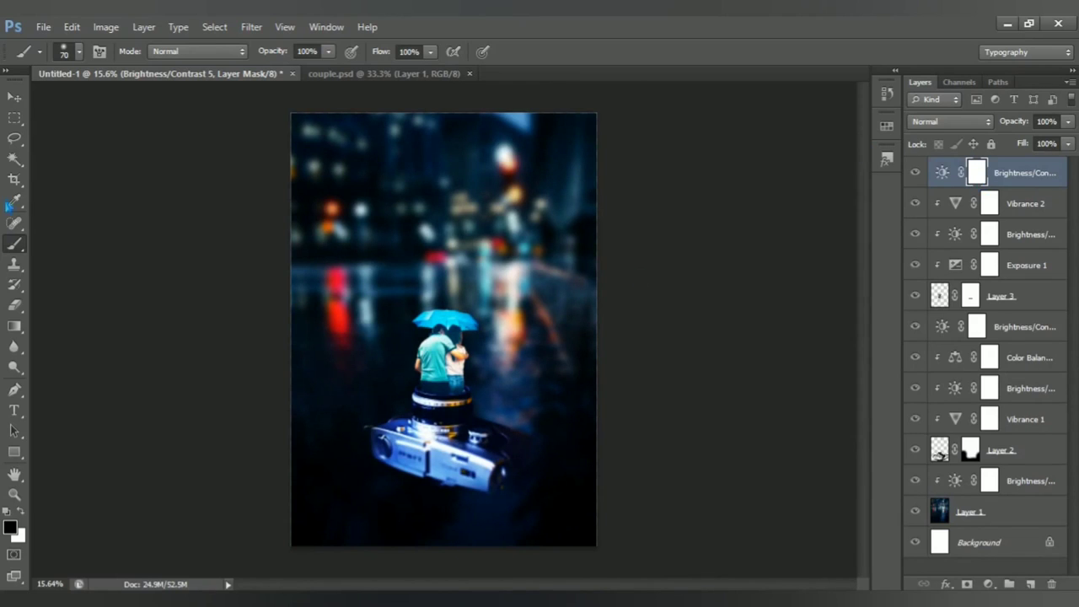
- Set up the regular brush at 1285 px with white as the painting colour
right_click(15, 243)
click(95, 247)
drag(444, 367, 489, 390)
click(22, 512)
- Invert the Brightness/Contrast 5 mask and paint white over the couple and camera for a soft glow
key(ctrl+i)
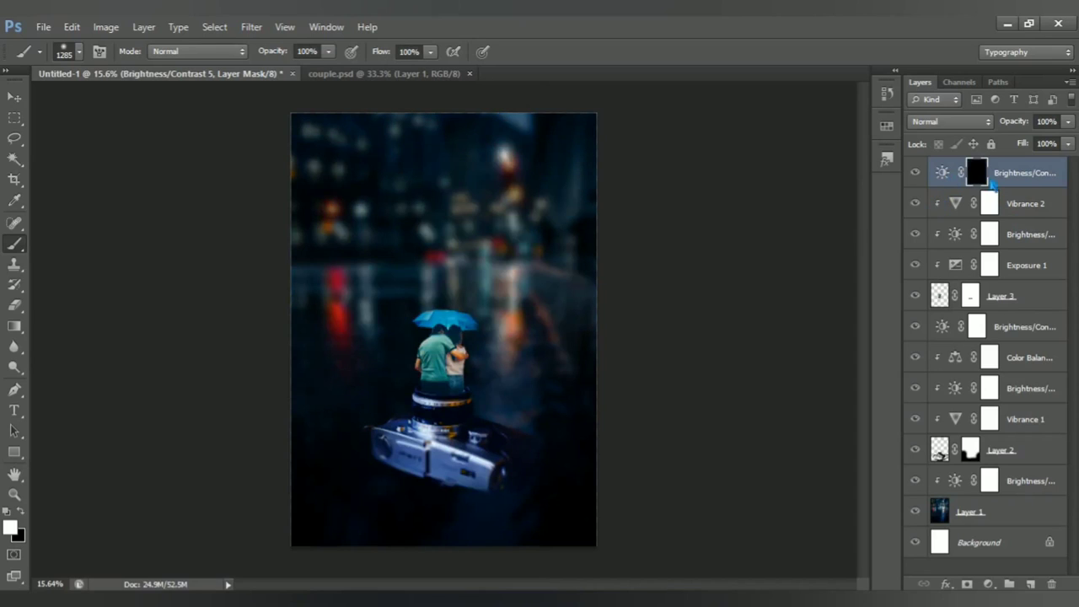
right_click(24, 249)
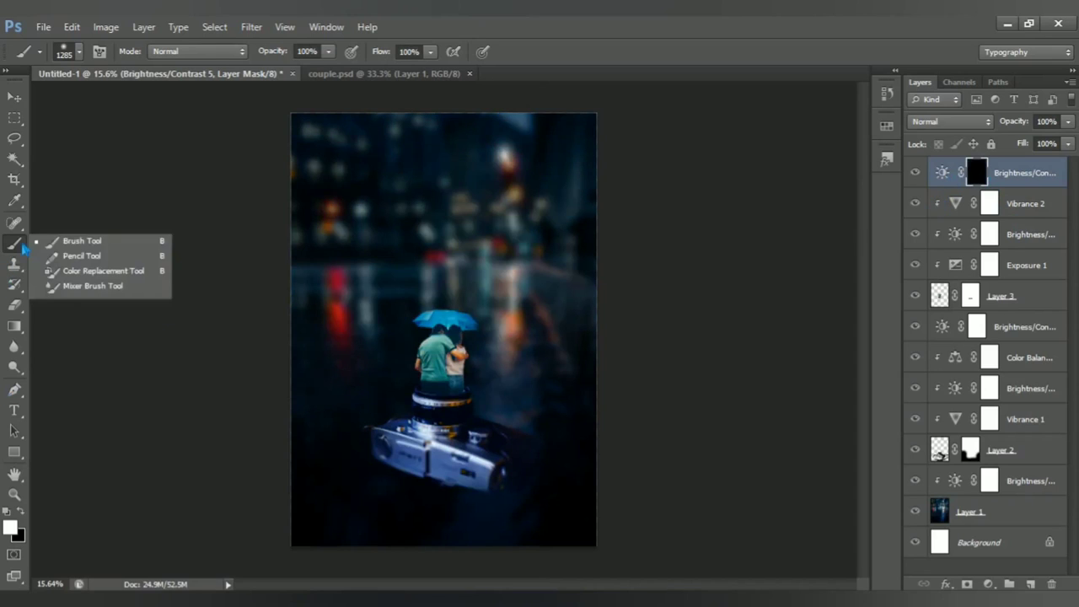
click(99, 245)
click(12, 530)
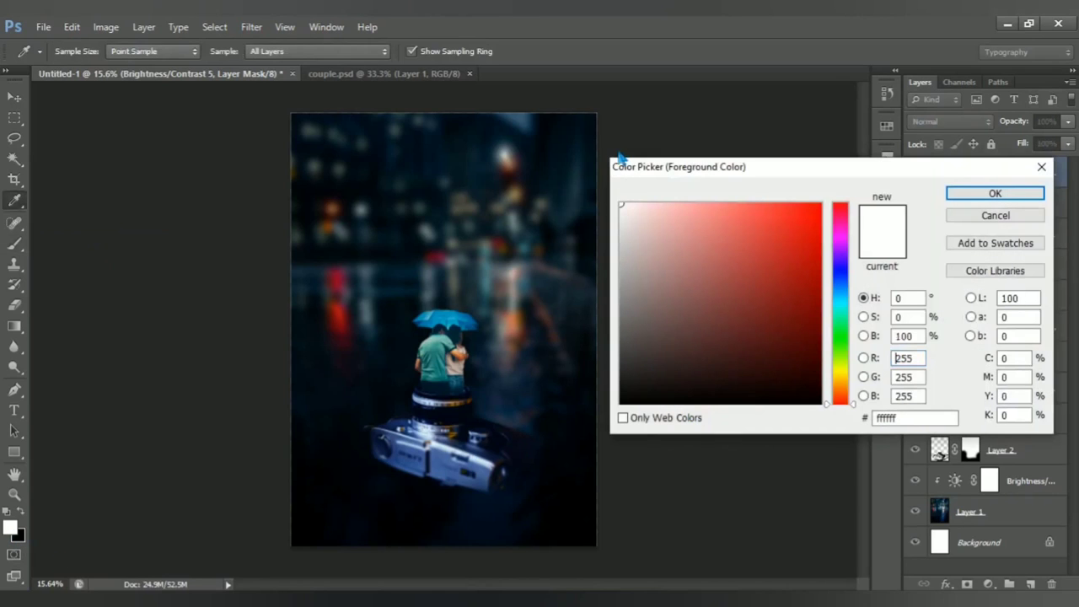
click(991, 193)
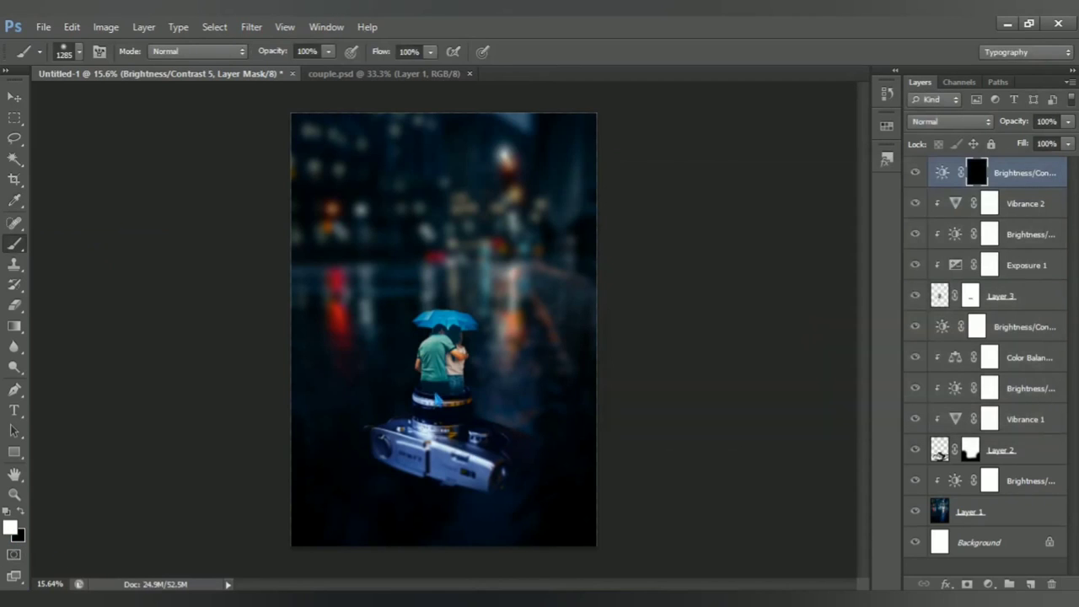
click(456, 413)
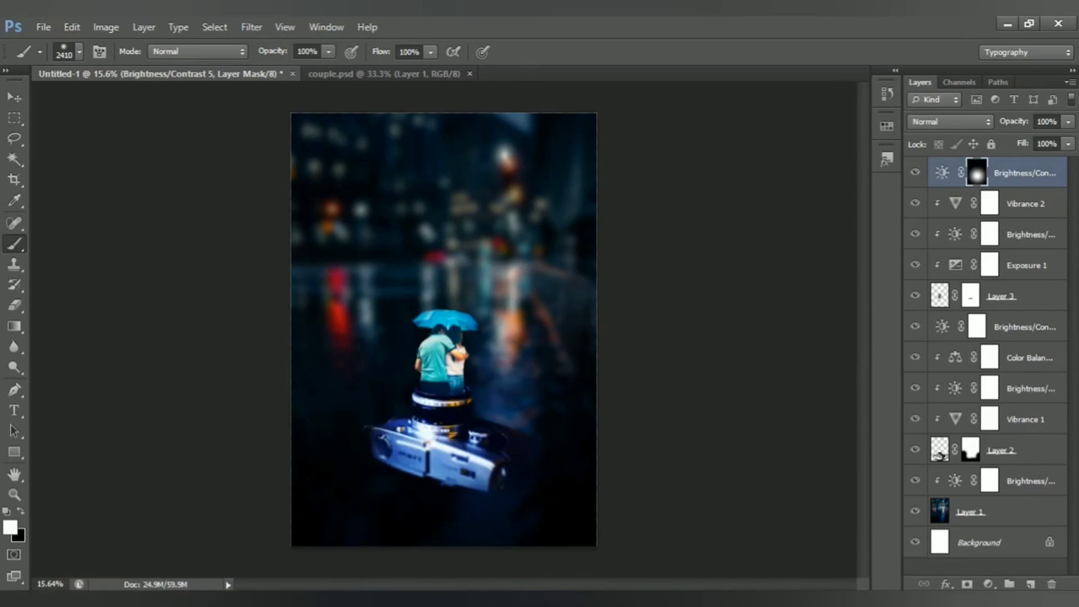
scroll(474, 460, down, 1)
scroll(472, 460, up, 1)
click(988, 584)
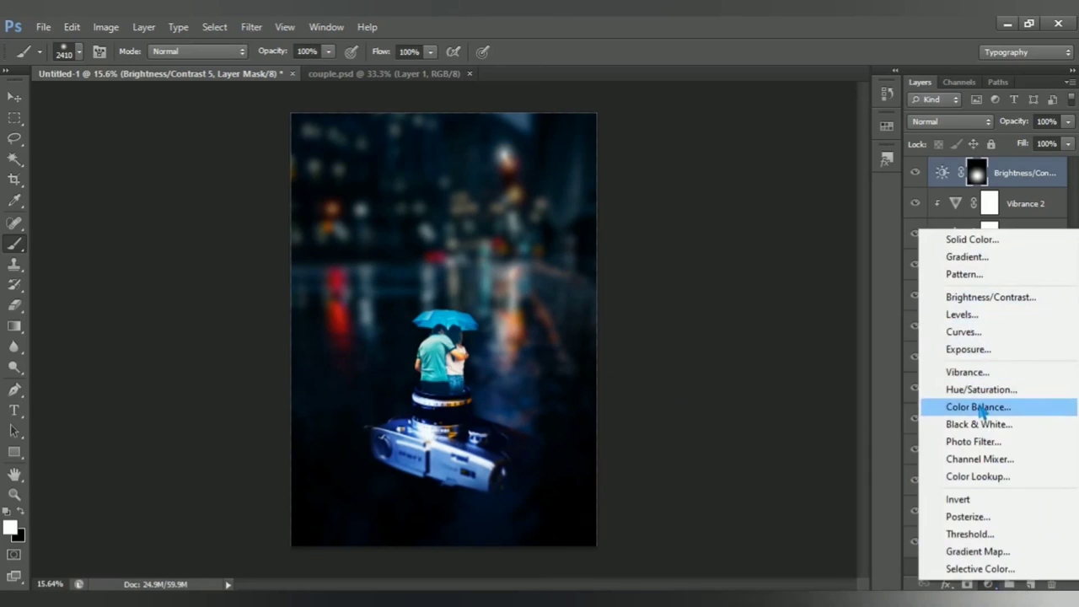
- Add a Color Balance layer shifting midtones Cyan-Red +11 and Magenta-Green -4
click(1030, 409)
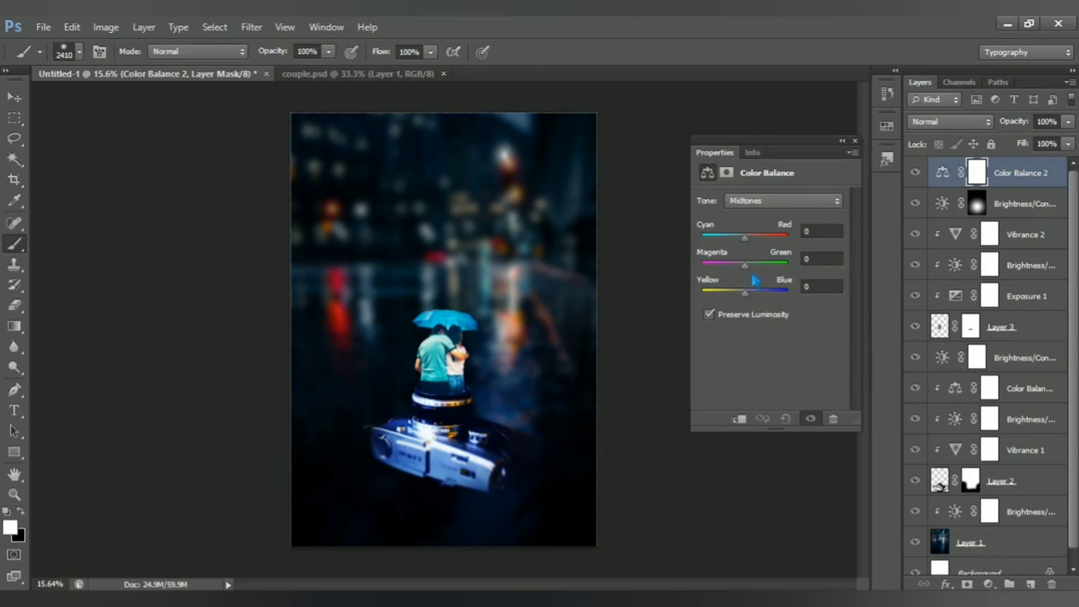
drag(755, 245, 758, 248)
drag(752, 271, 749, 271)
click(855, 141)
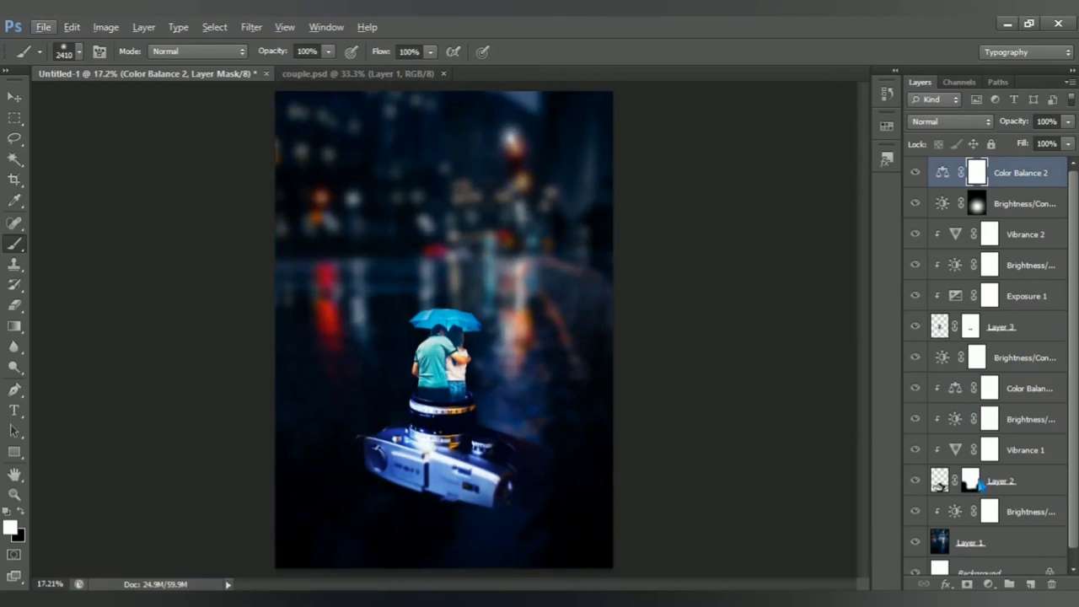
- Select the camera layer's mask and toggle the layer's visibility to compare
click(971, 481)
scroll(978, 496, down, 1)
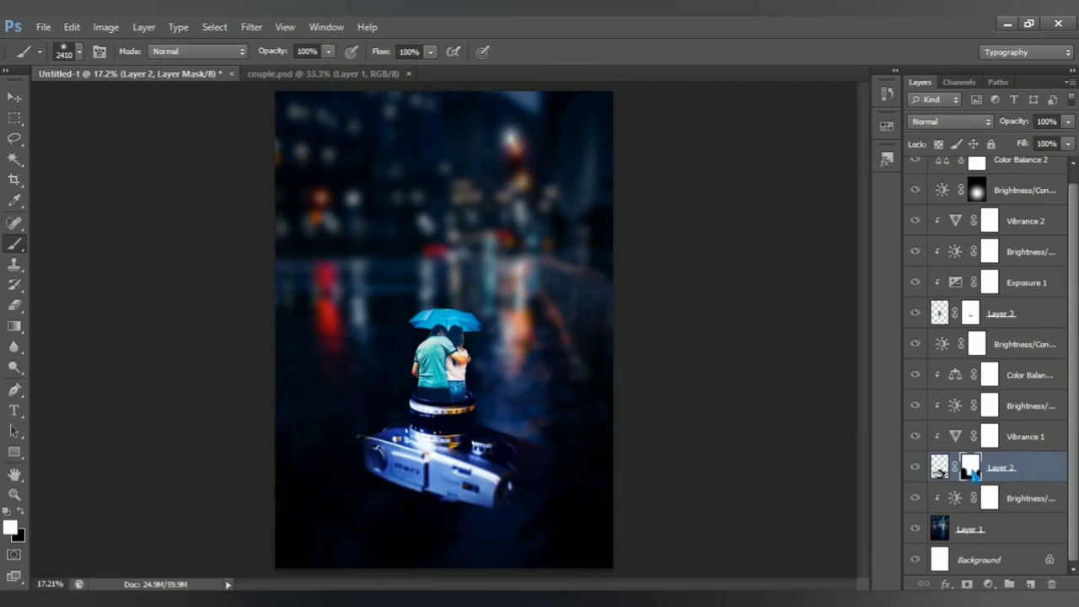
click(921, 470)
click(916, 469)
- Shrink the brush to 329 px and make white the painting colour
right_click(20, 249)
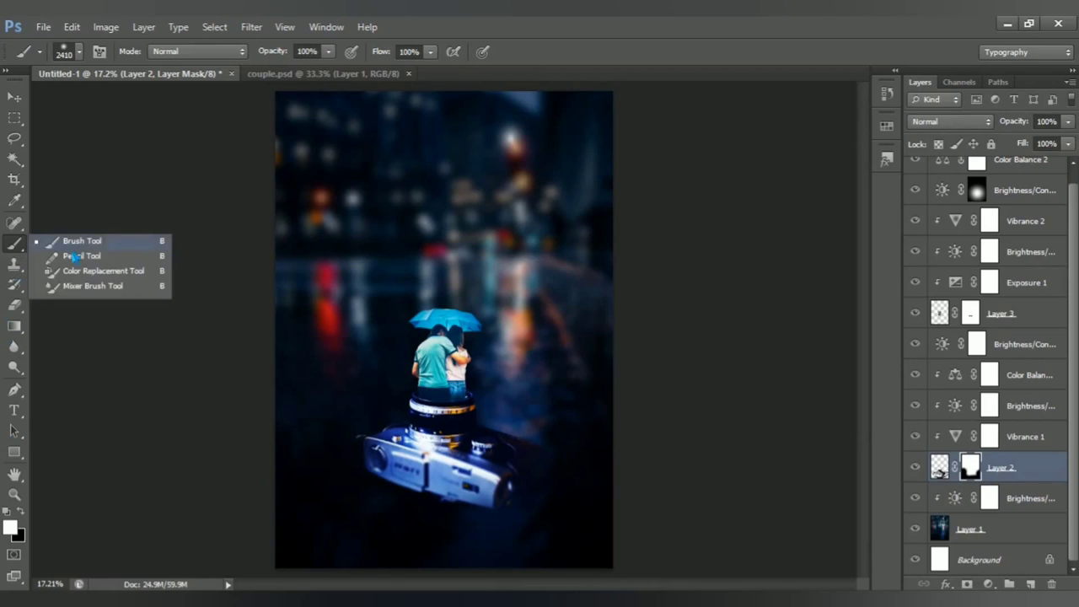
click(10, 528)
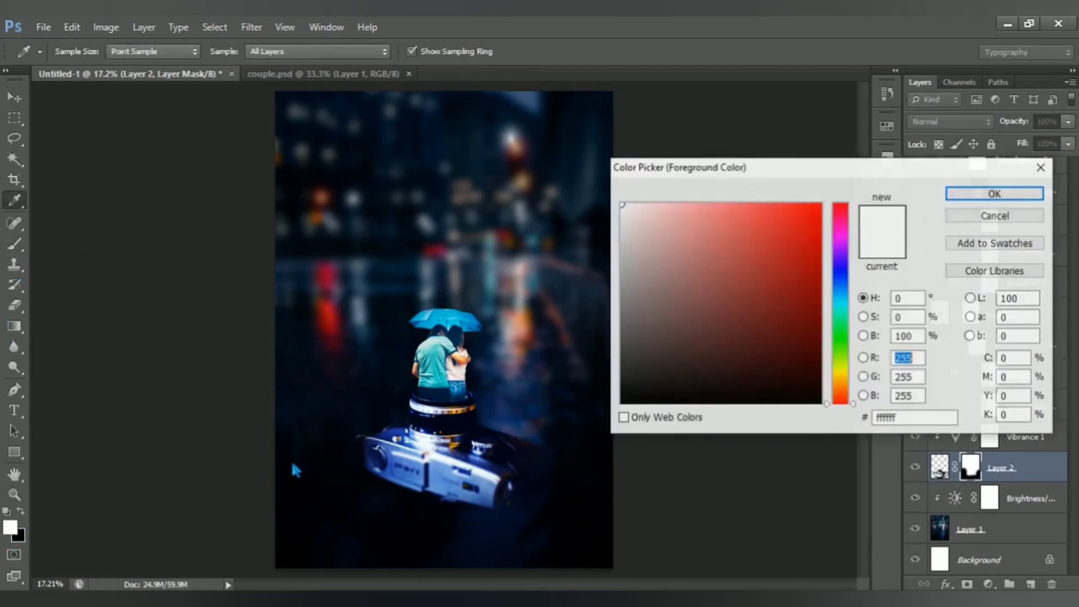
drag(712, 335, 618, 413)
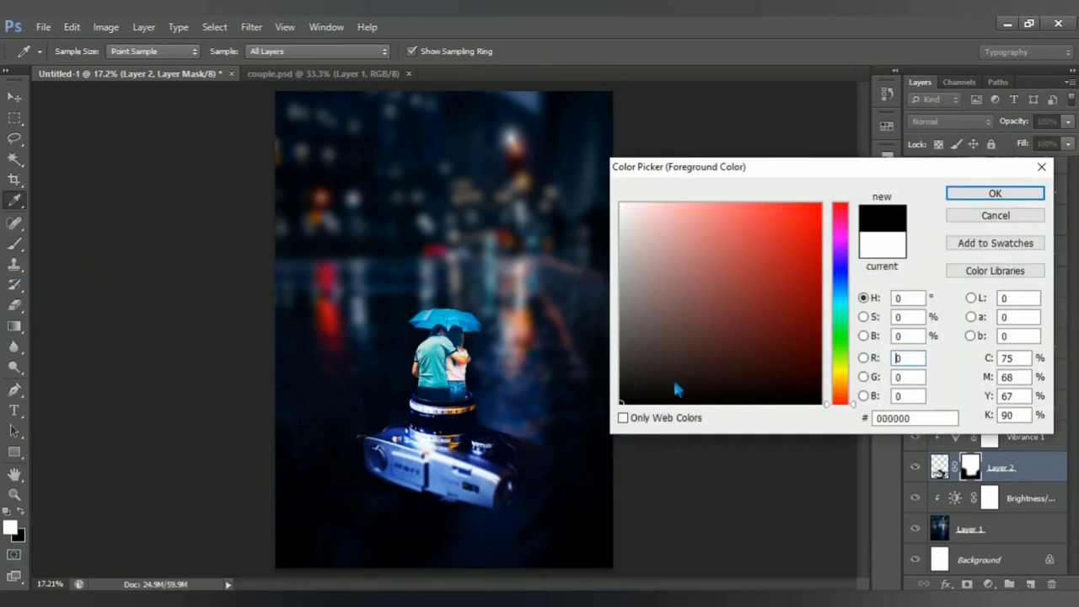
click(995, 193)
drag(413, 371, 314, 386)
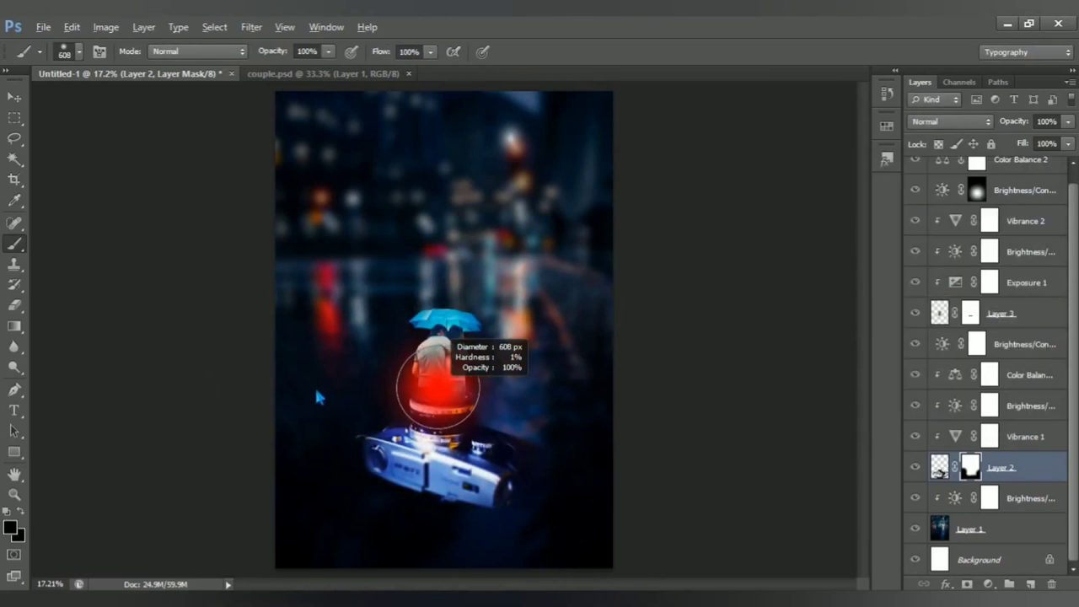
click(10, 529)
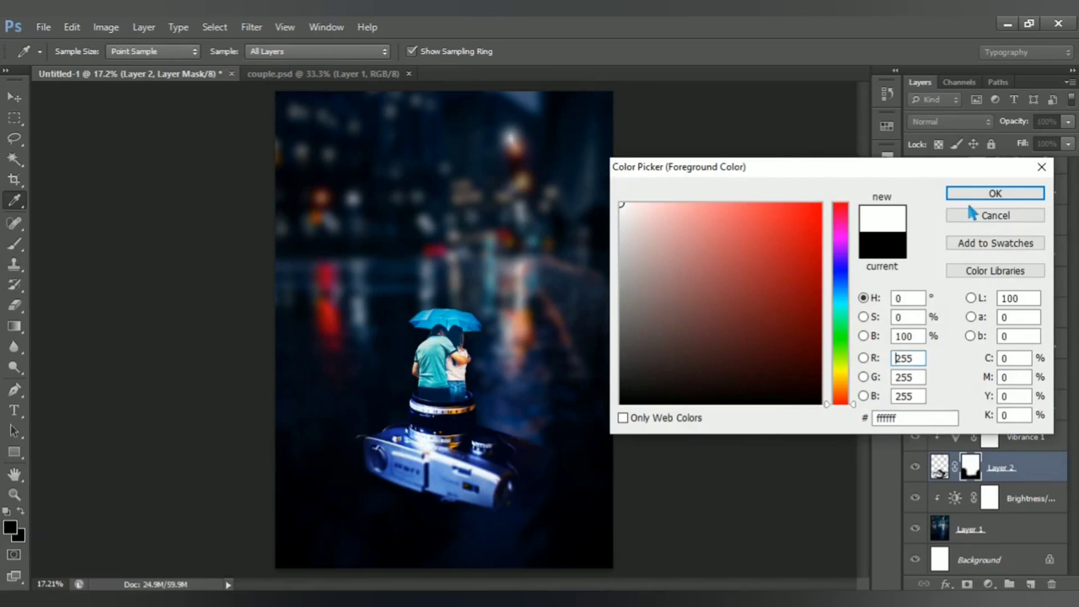
click(983, 193)
key(b)
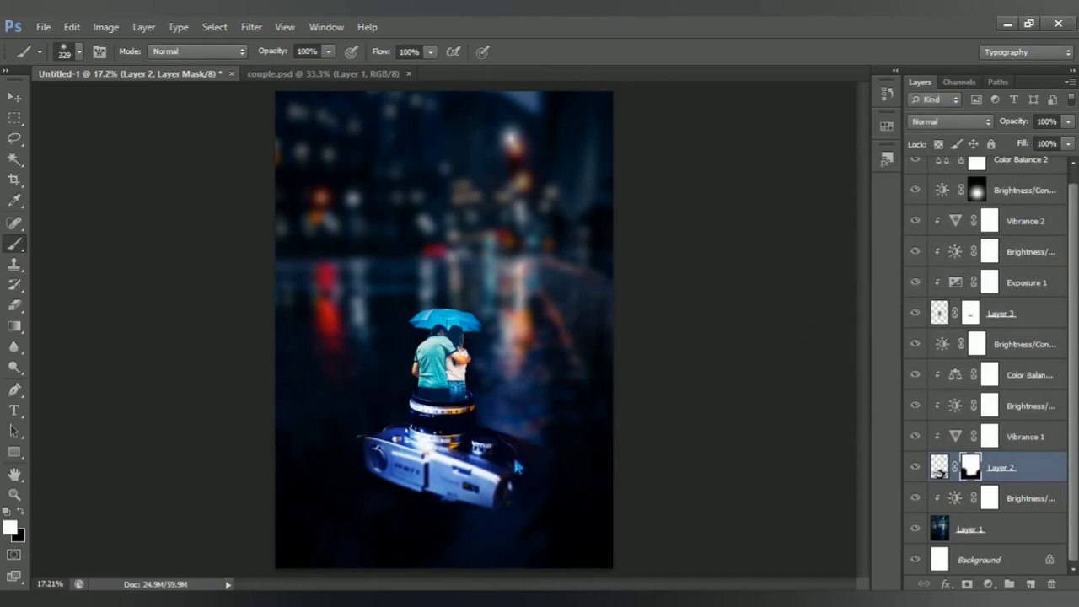